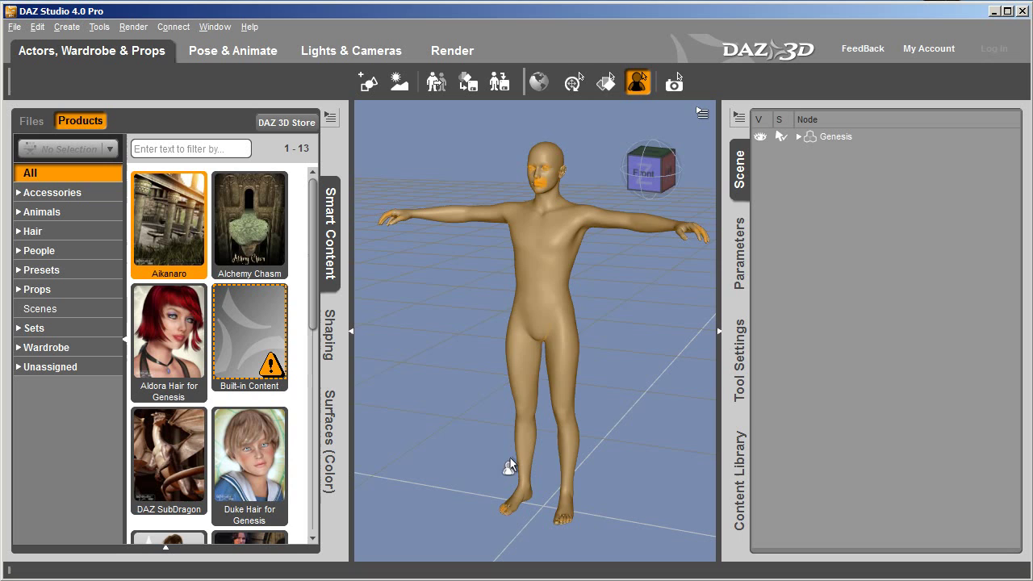
Switch DAZ Studio to the Pose & Animate activity to show the Genesis timeline
left_click(245, 54)
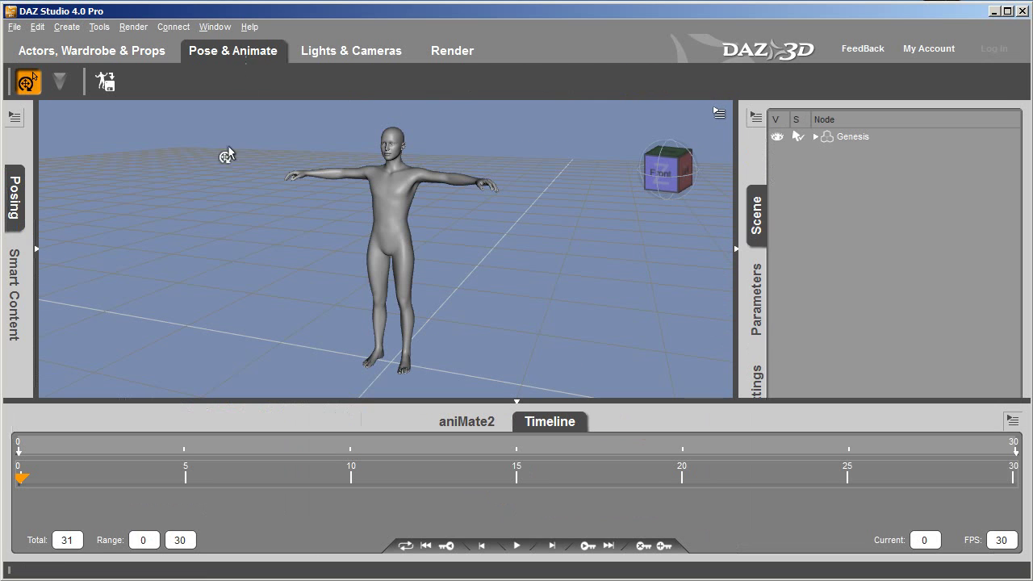
Apply the 'idle dance in place' aniBlock from aniMate2's Dance library to Genesis and play it
left_click(459, 428)
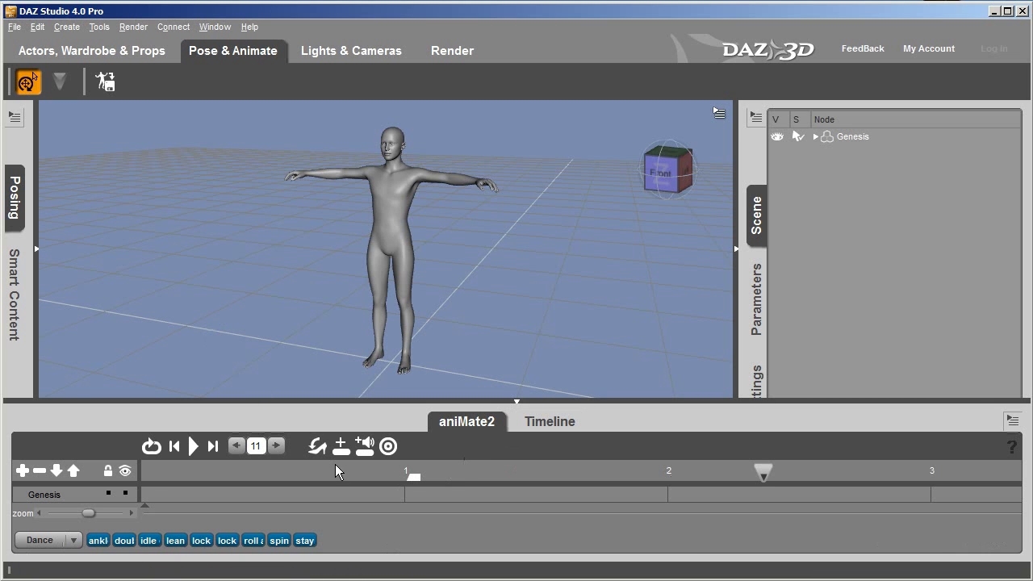
mouse_move(99, 541)
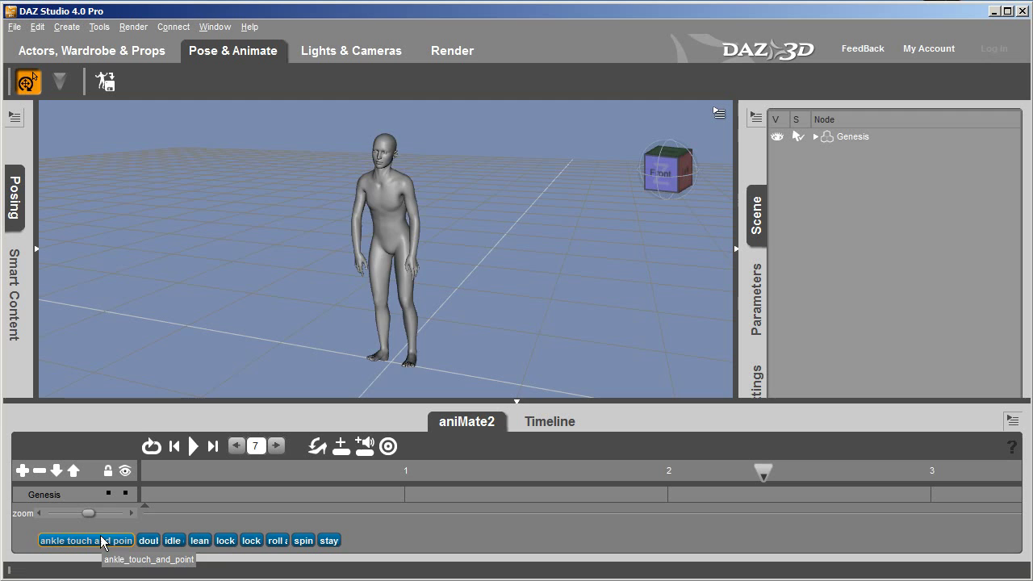
mouse_move(163, 544)
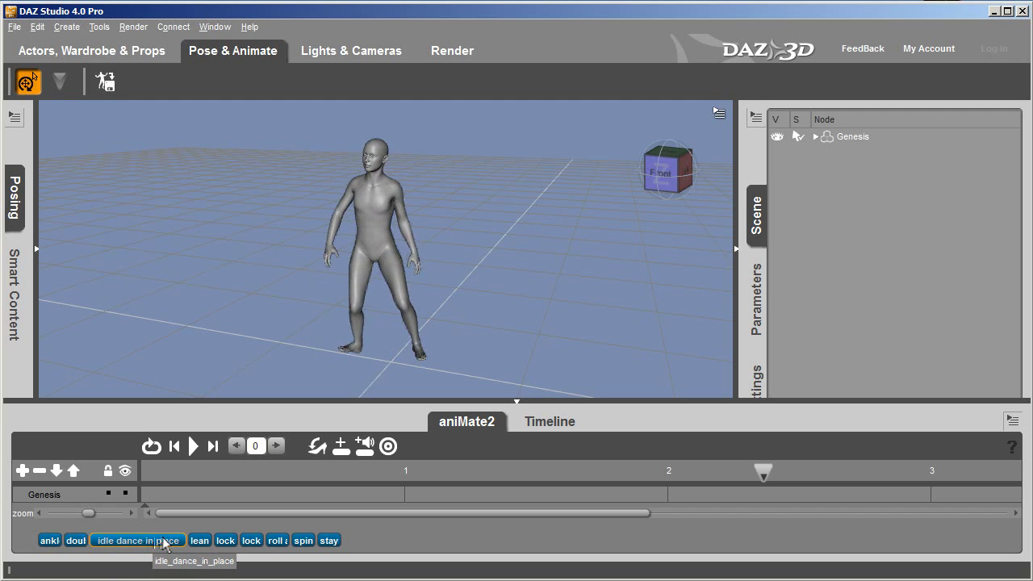
mouse_move(204, 543)
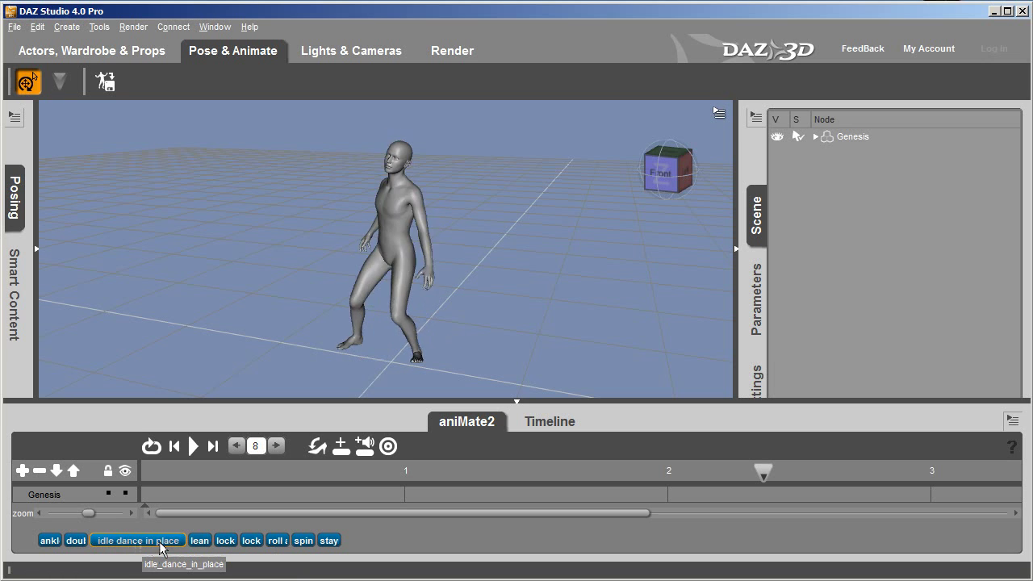
left_click_drag(161, 548, 141, 495)
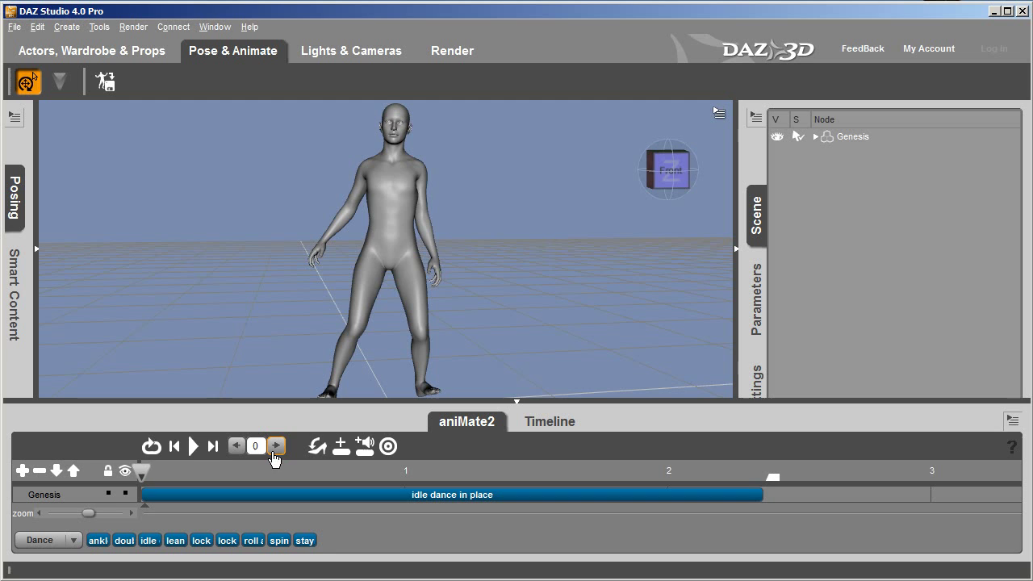
left_click(193, 447)
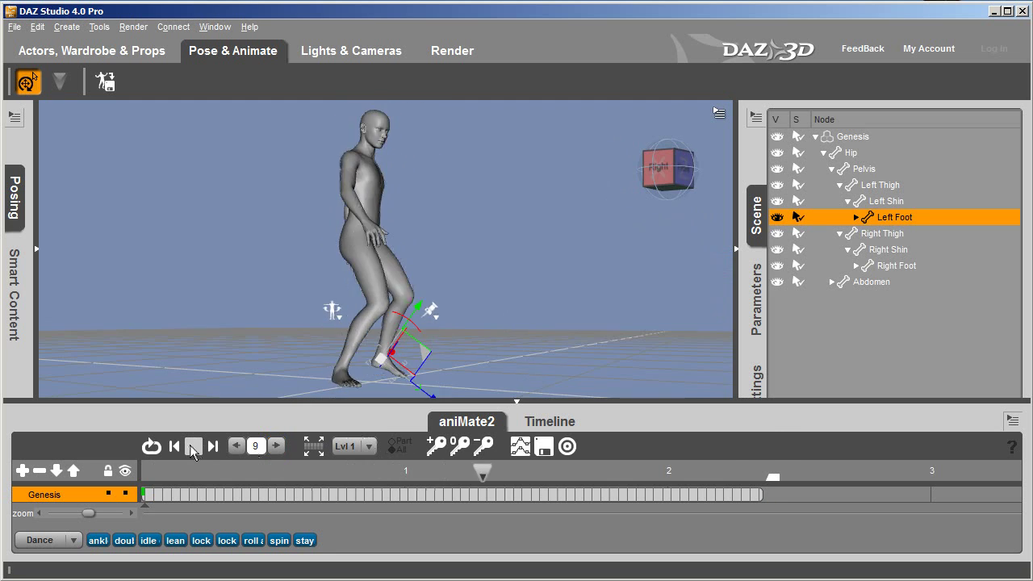
Scrub the regular Timeline to check the motion, then return to the aniMate2 track
left_click(557, 422)
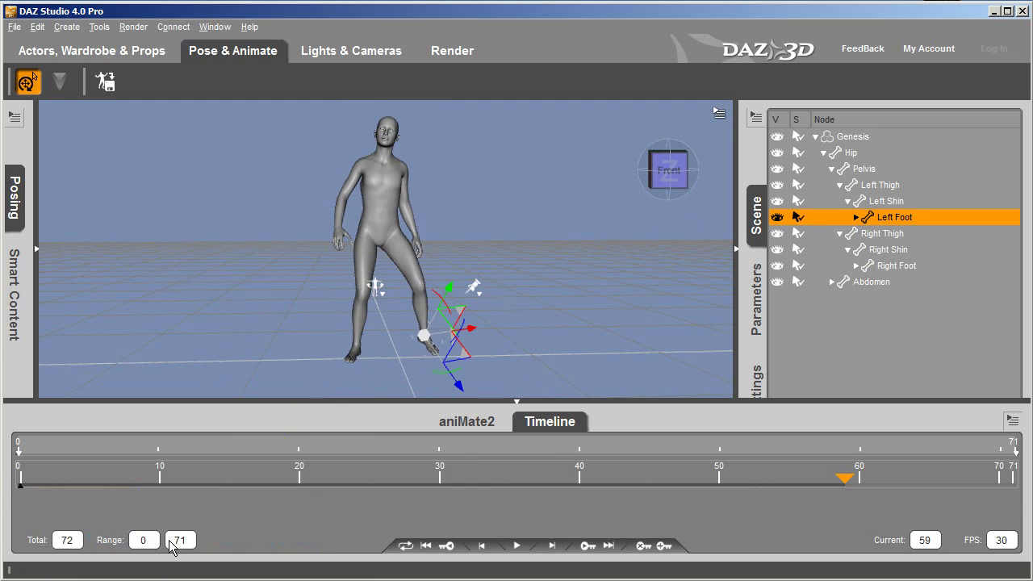
left_click_drag(109, 481, 1031, 472)
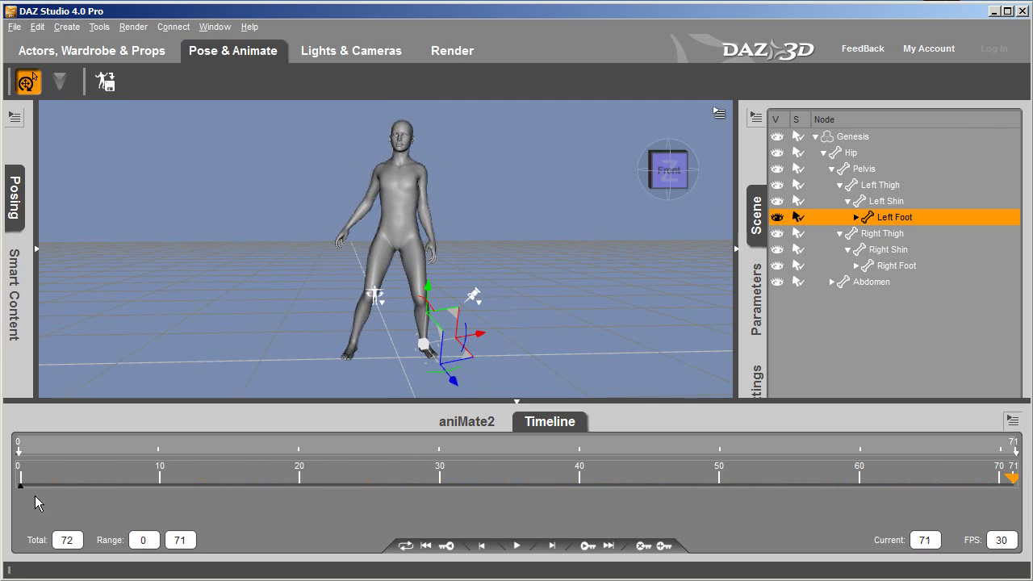
left_click(468, 422)
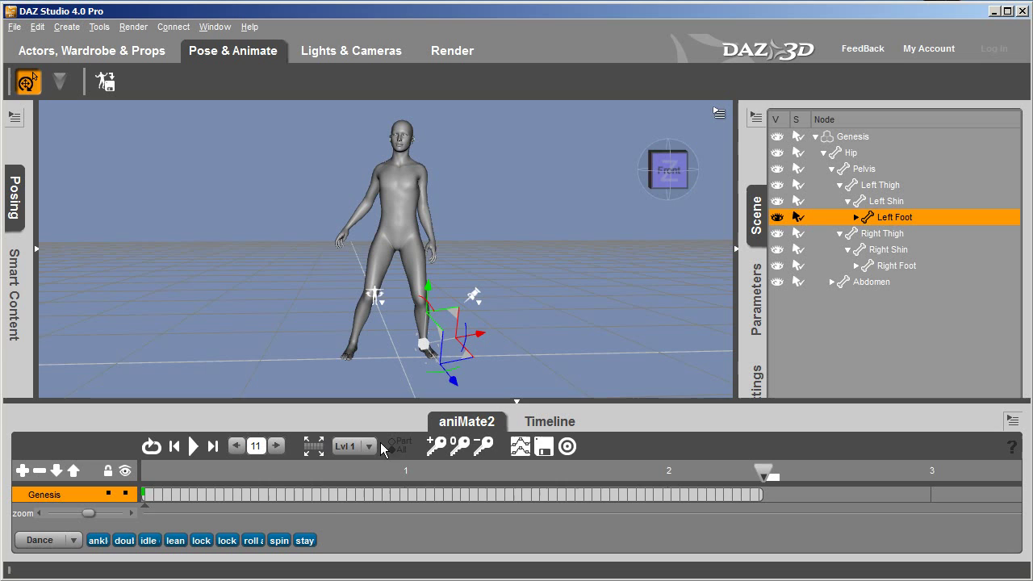
Bake the aniMate2 dance to studio keyframes and scrub the resulting 0–71 frame Timeline
right_click(318, 520)
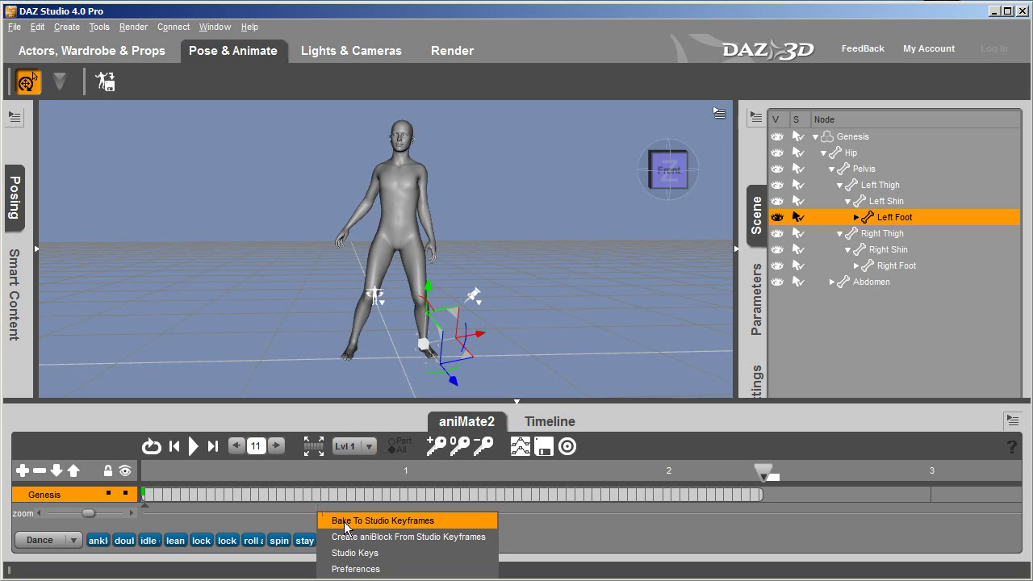
left_click(458, 521)
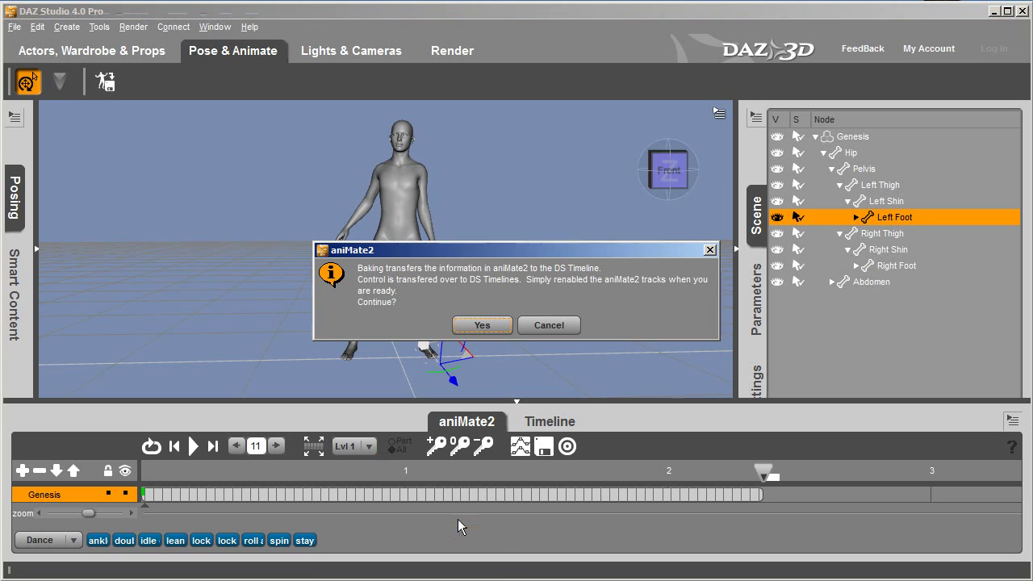
left_click(482, 326)
left_click(551, 423)
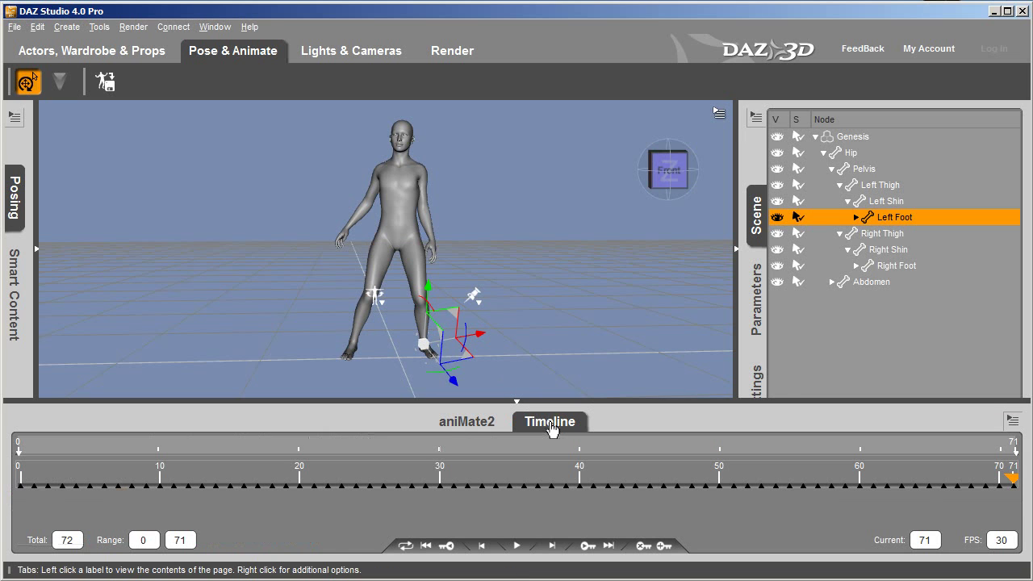
left_click_drag(160, 482, 1022, 480)
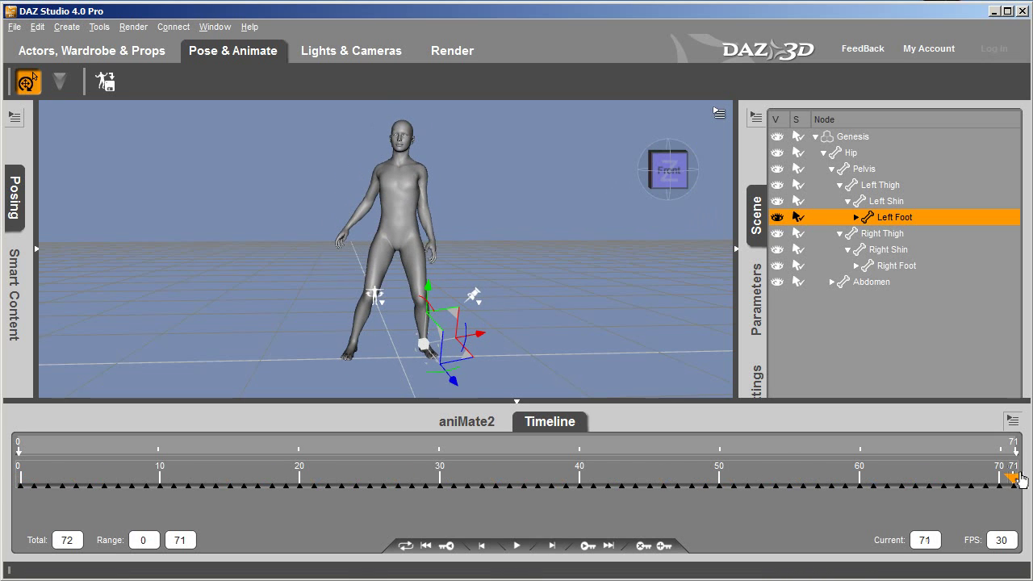
Export the baked motion as BioVision file Daz4_idle.bvh, then play the staying alive motion
left_click(15, 26)
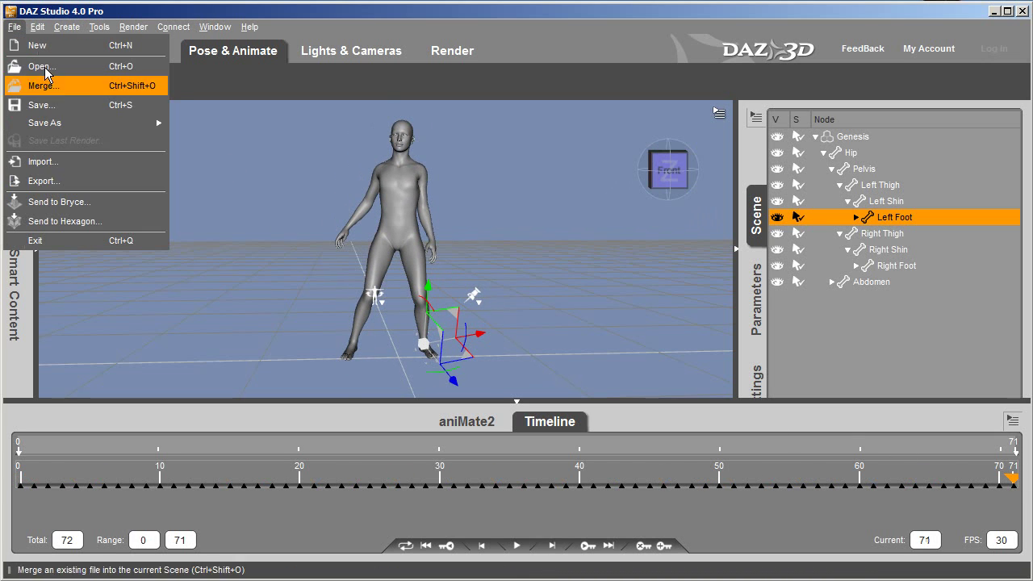
left_click(51, 182)
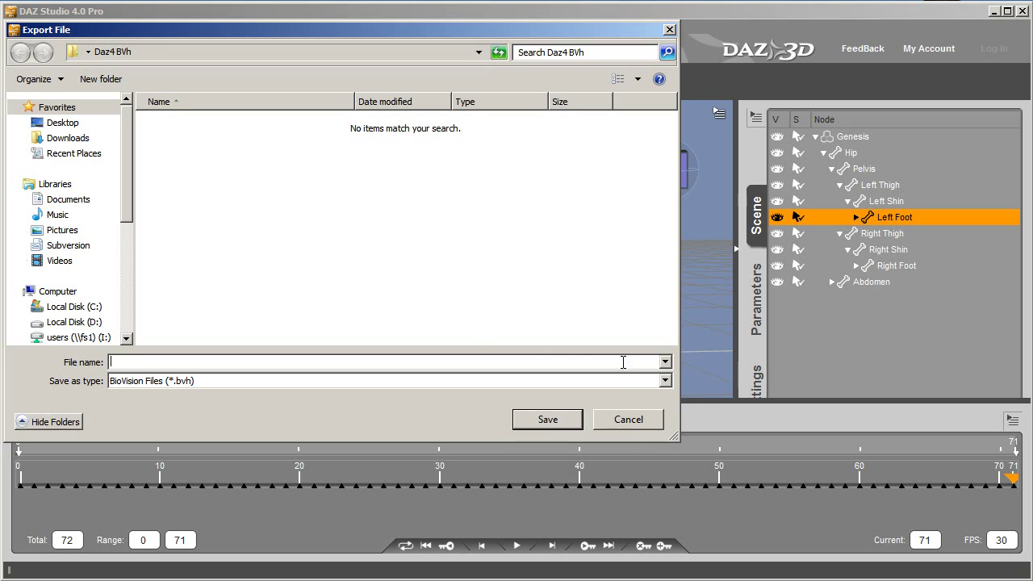
left_click(665, 381)
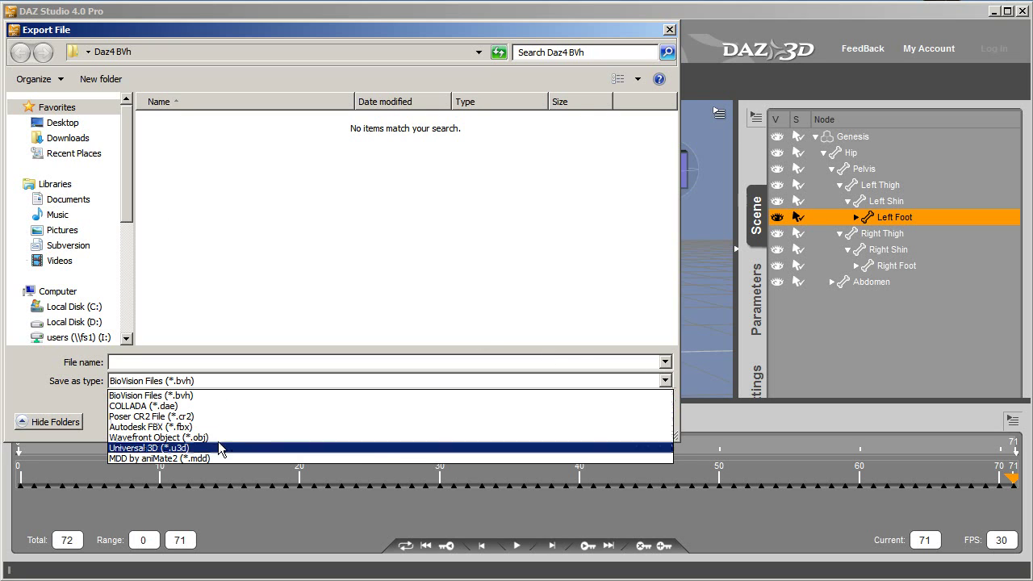
left_click(206, 395)
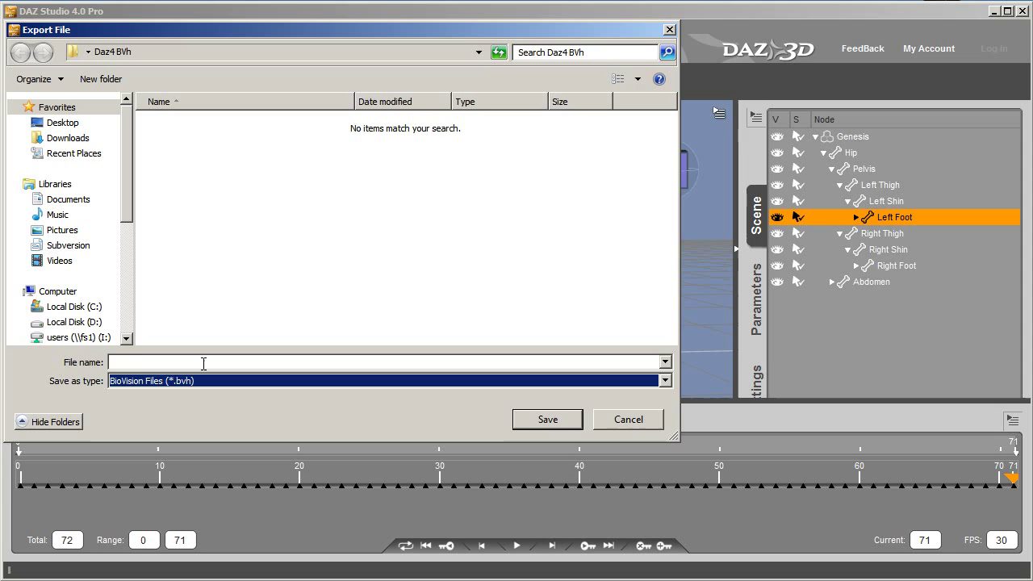
left_click(204, 363)
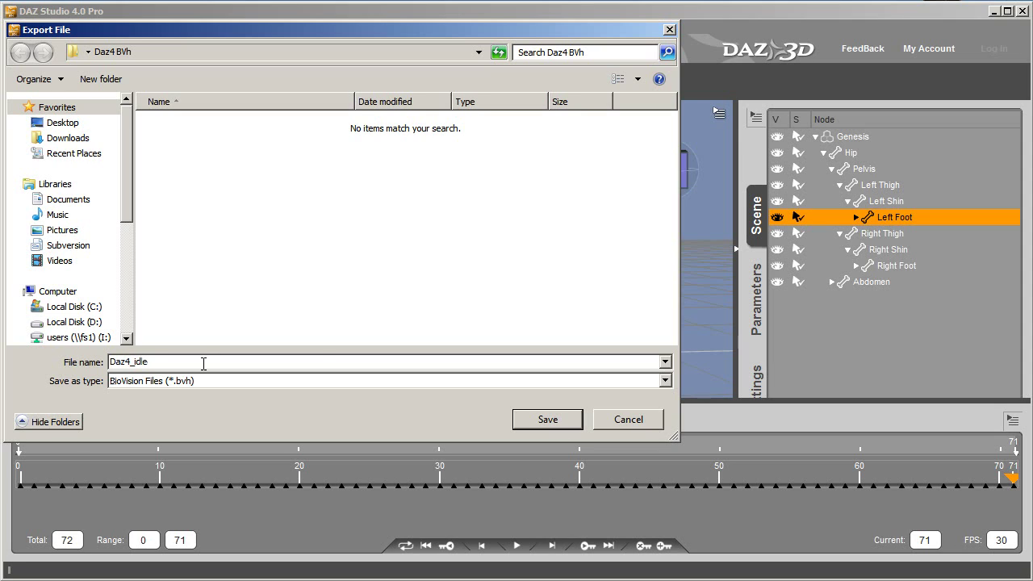
left_click(541, 420)
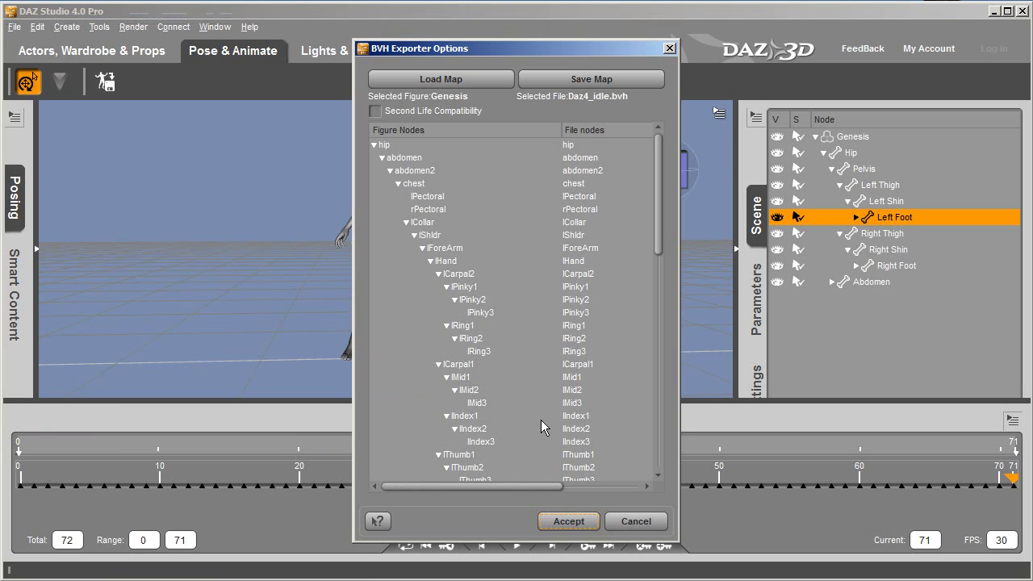
left_click(577, 524)
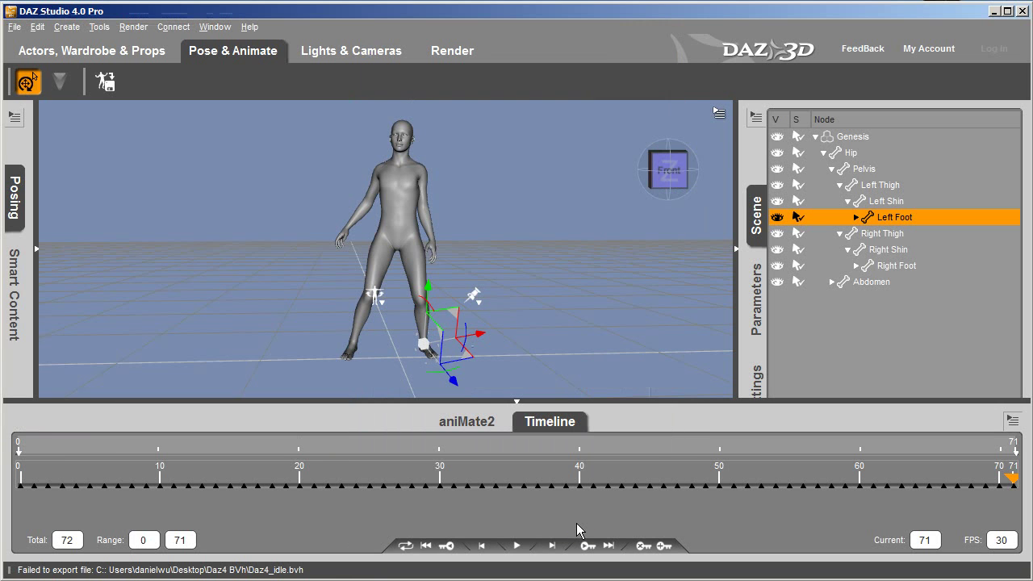
left_click(467, 421)
left_click(192, 447)
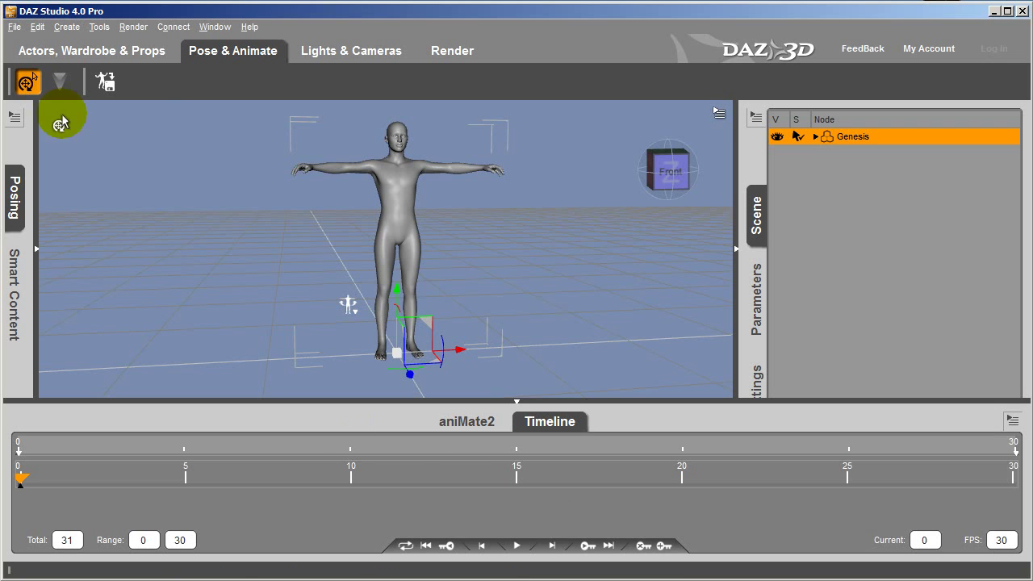
Export the figure's motion as Daz4_stance.bvh, accepting the default BVH Exporter Options
left_click(14, 26)
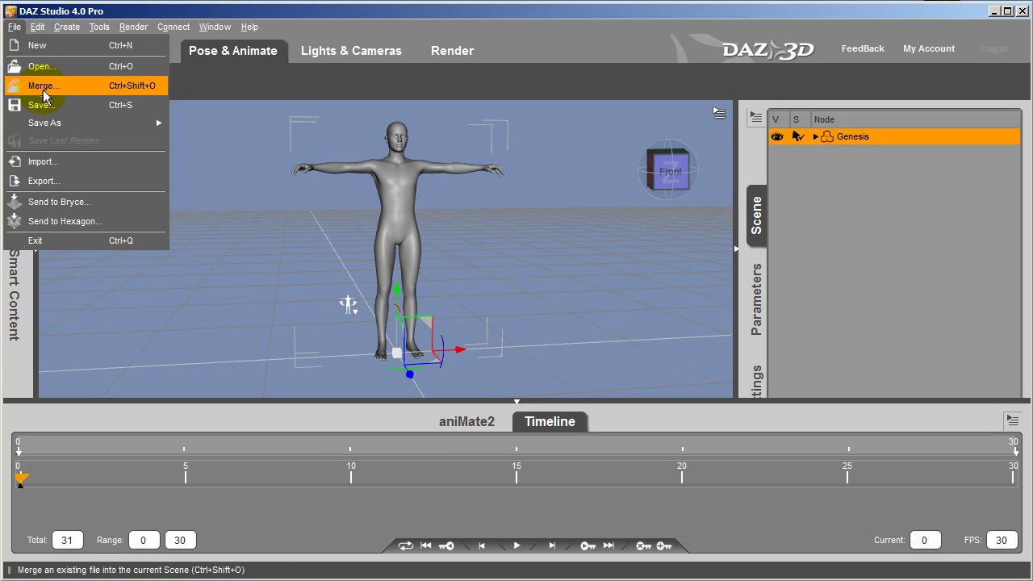
left_click(73, 186)
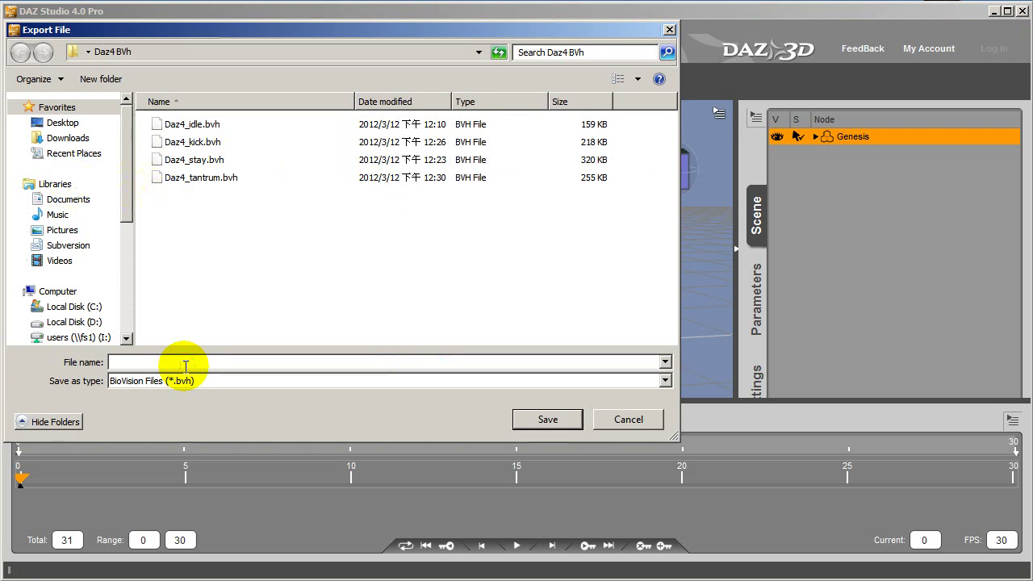
type("Daz4_stand")
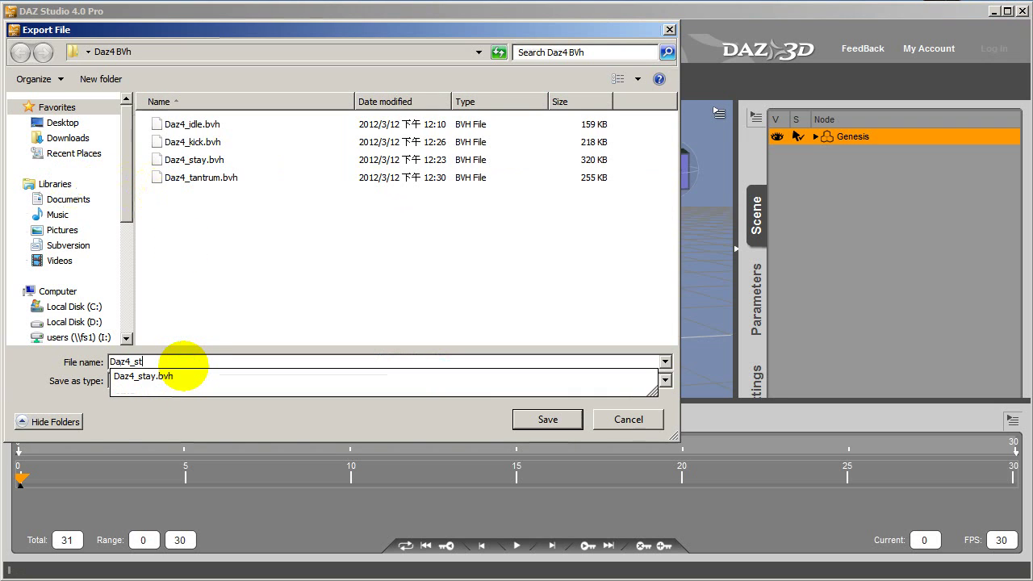
key("Return")
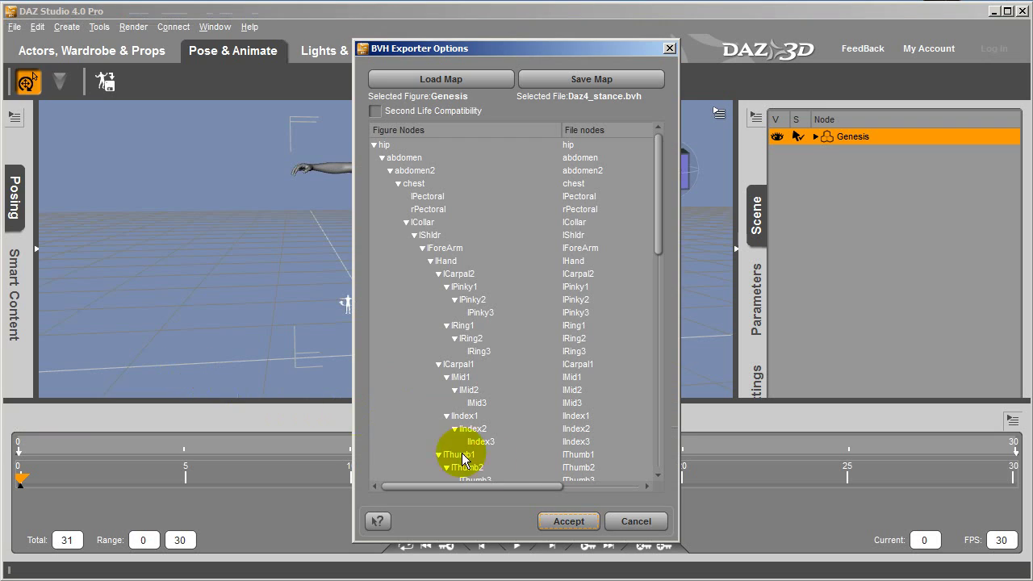
left_click(558, 521)
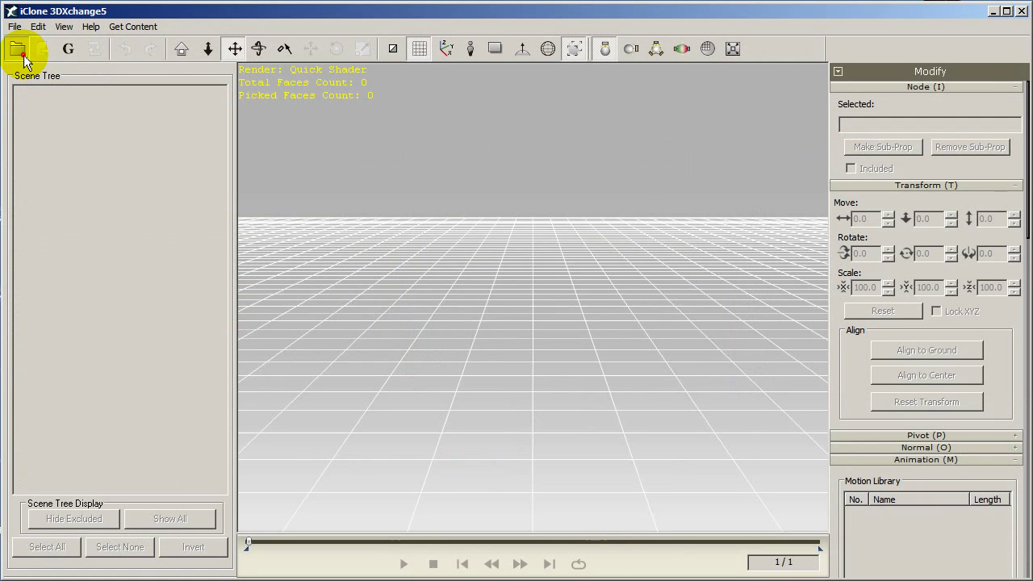
Load the Daz4_stance BVH file into 3DXchange as the skeleton
left_click(17, 49)
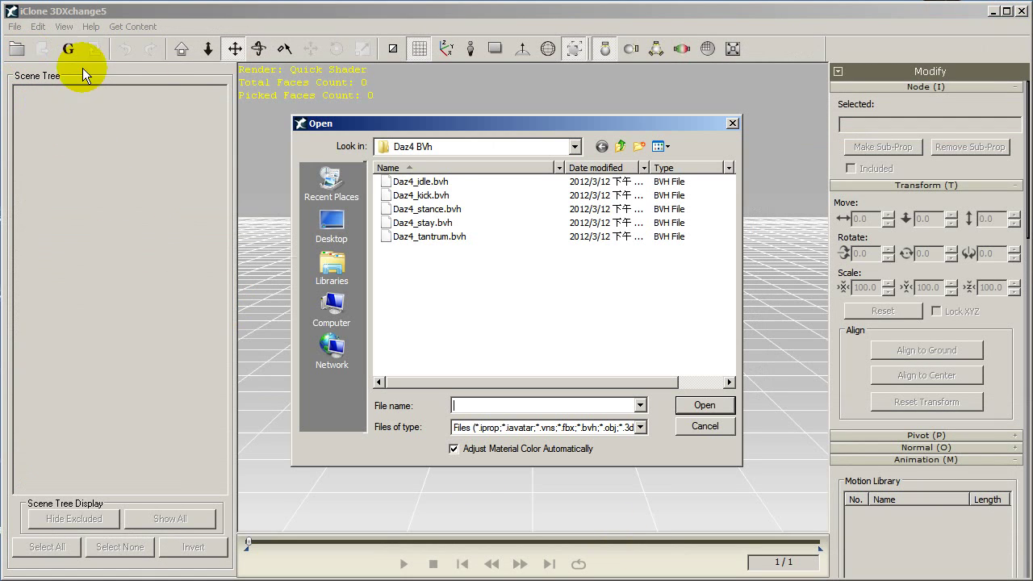
left_click(446, 210)
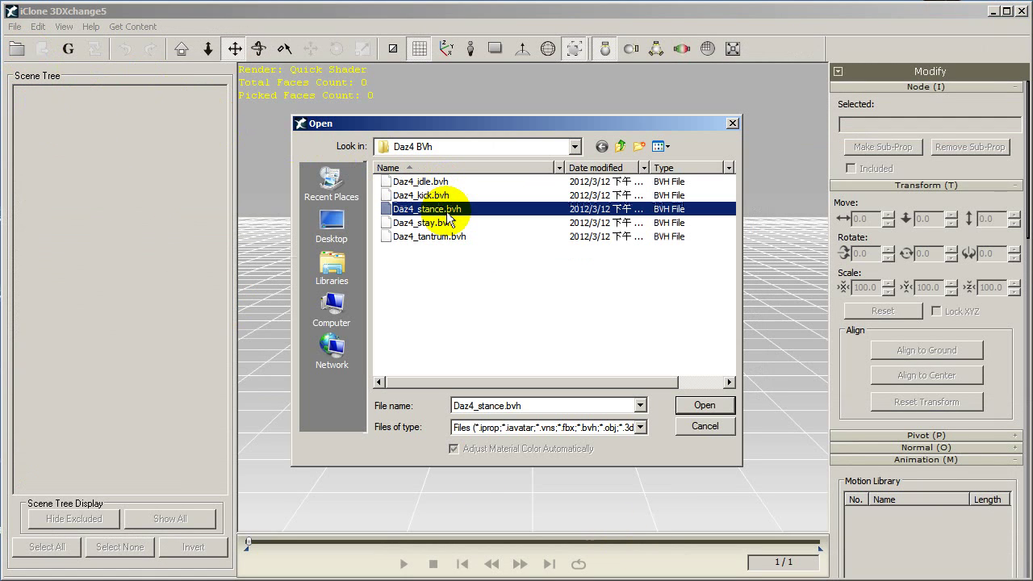
left_click(694, 406)
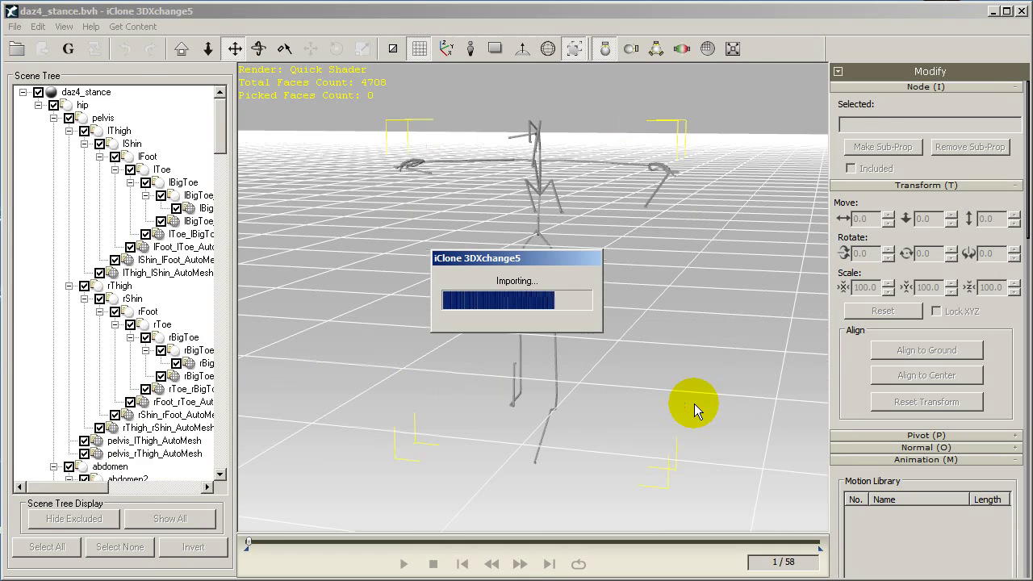
left_click_drag(843, 379, 853, 288)
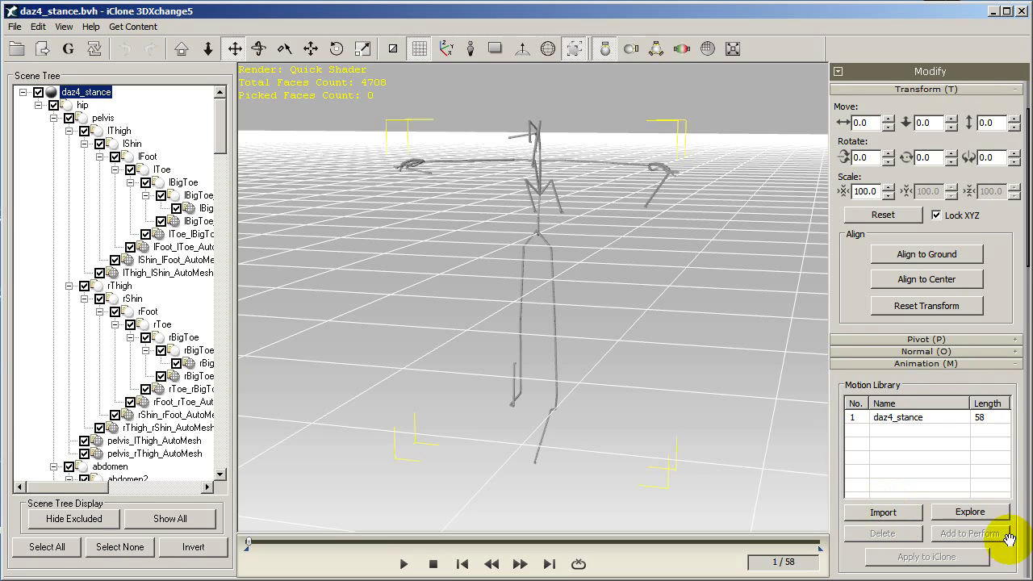
Import Daz4_idle, Daz4_kick, Daz4_stay and Daz4_tantrum into the Motion Library
left_click(888, 517)
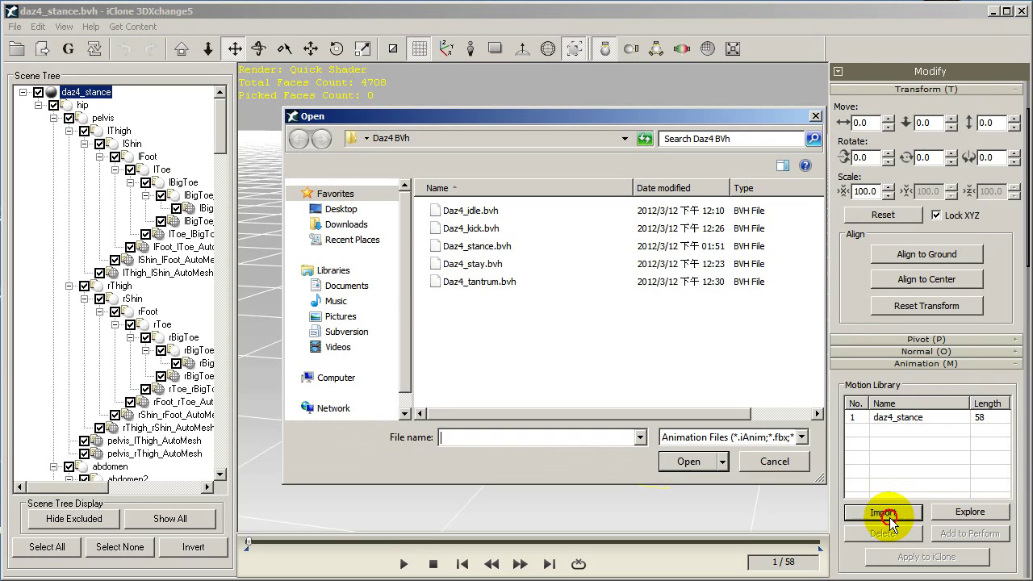
left_click(481, 213)
left_click(481, 230, "ctrl")
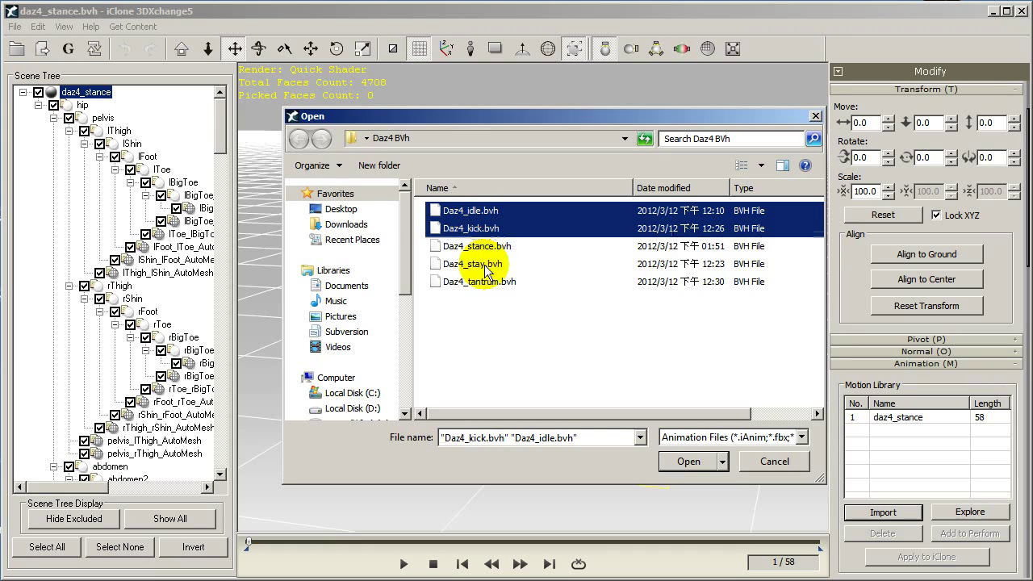
left_click(475, 266, "ctrl")
left_click(476, 282, "ctrl")
left_click(691, 463)
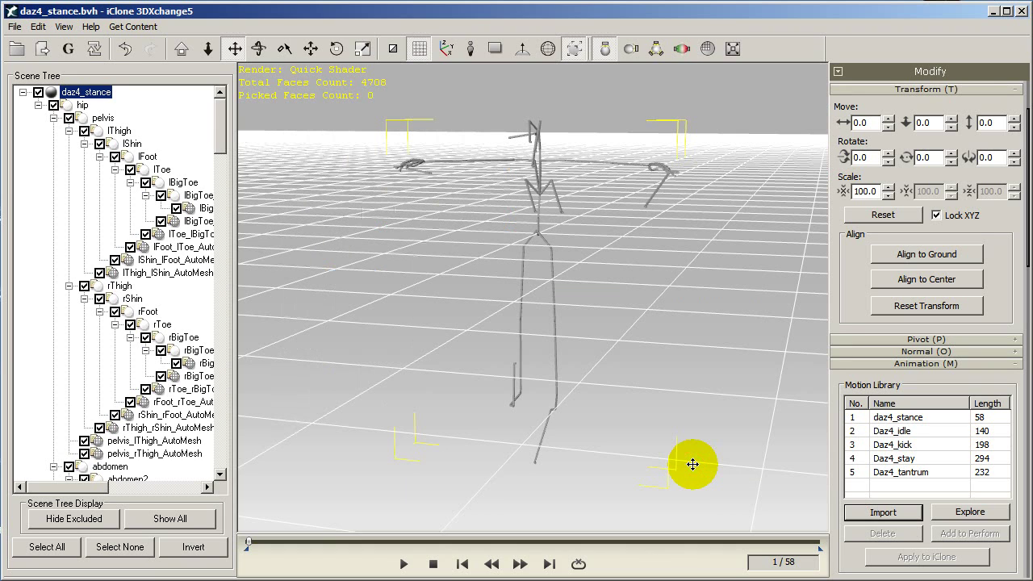
Preview the Daz4_idle, kick, stay and tantrum motions in turn, then stop and rewind
left_click(911, 432)
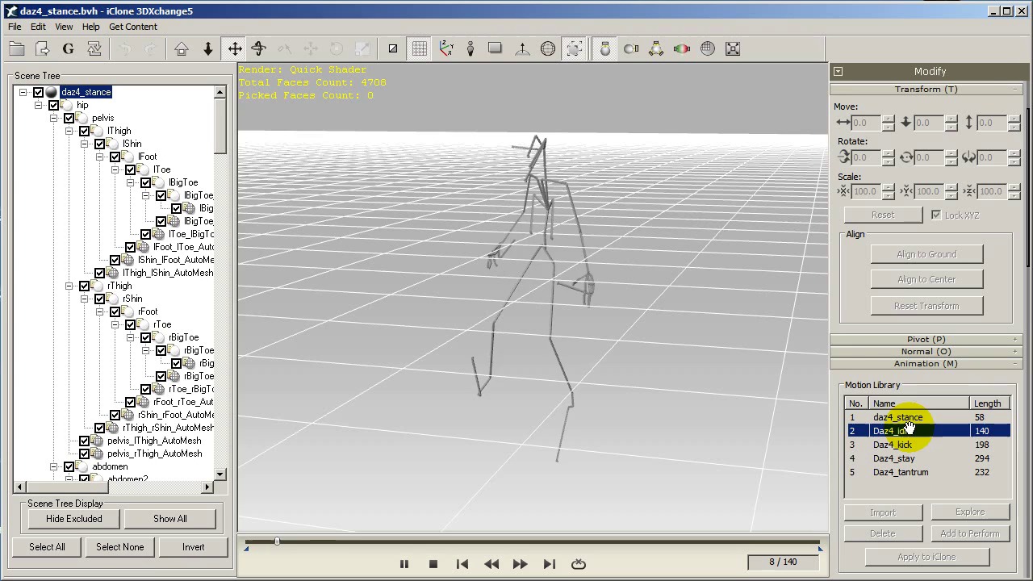
right_click_drag(675, 388, 654, 365)
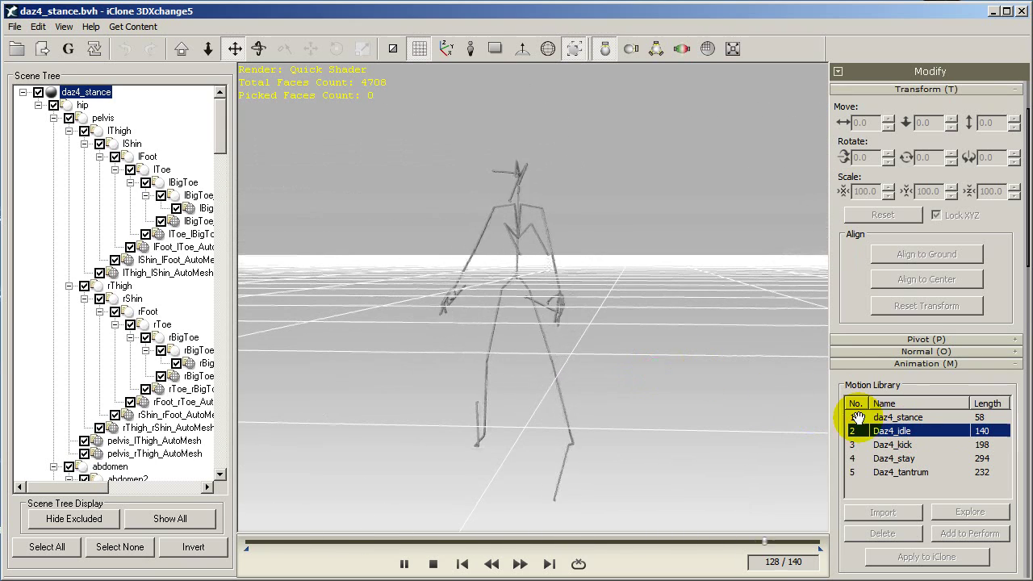
left_click(888, 442)
double_click(894, 442)
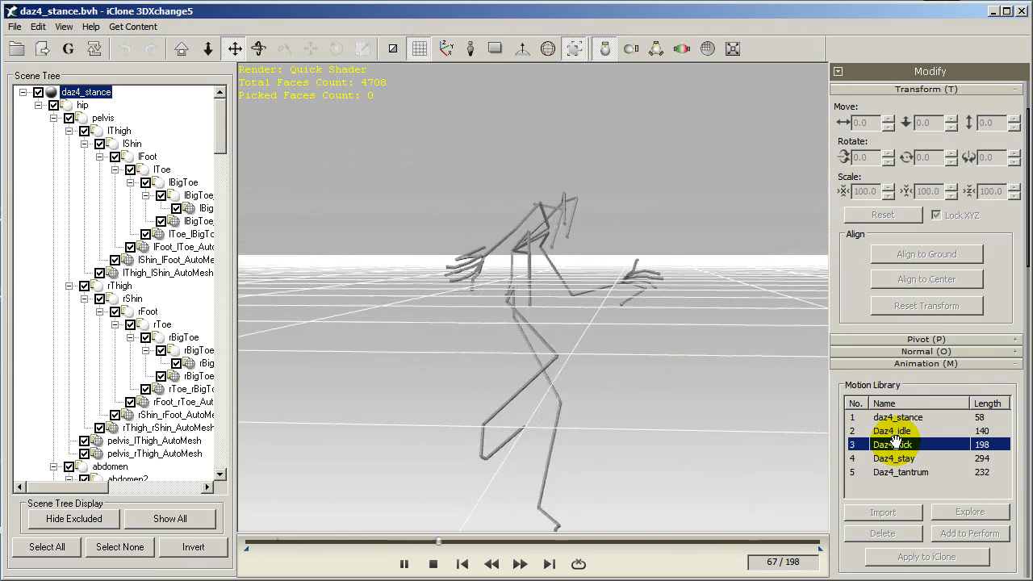
left_click(898, 458)
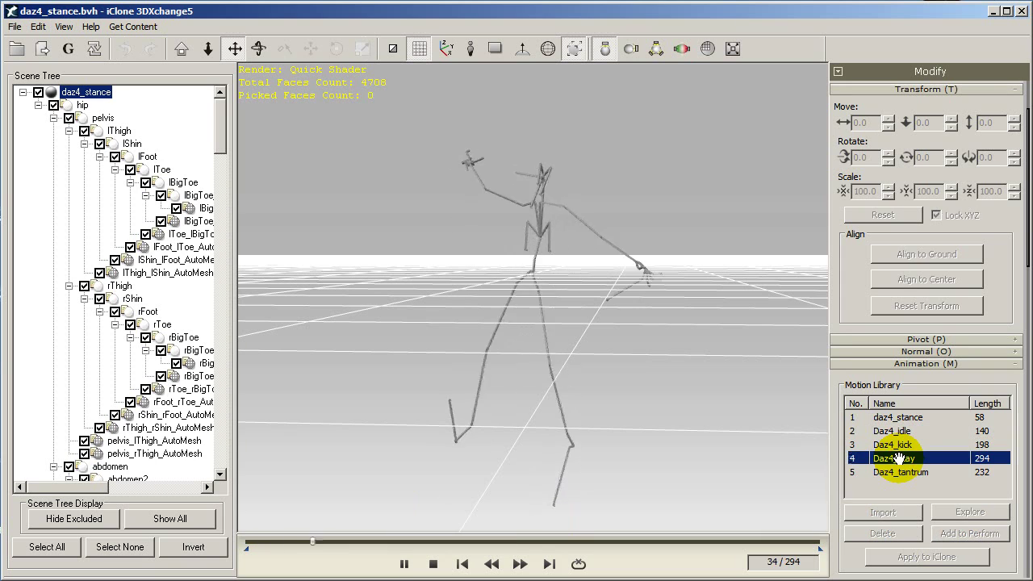
double_click(897, 459)
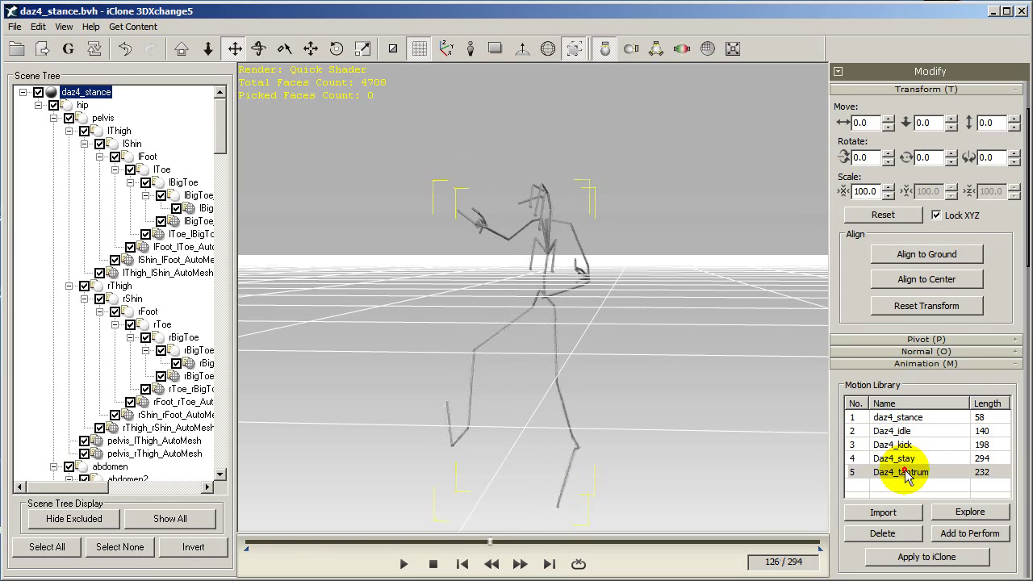
left_click(904, 471)
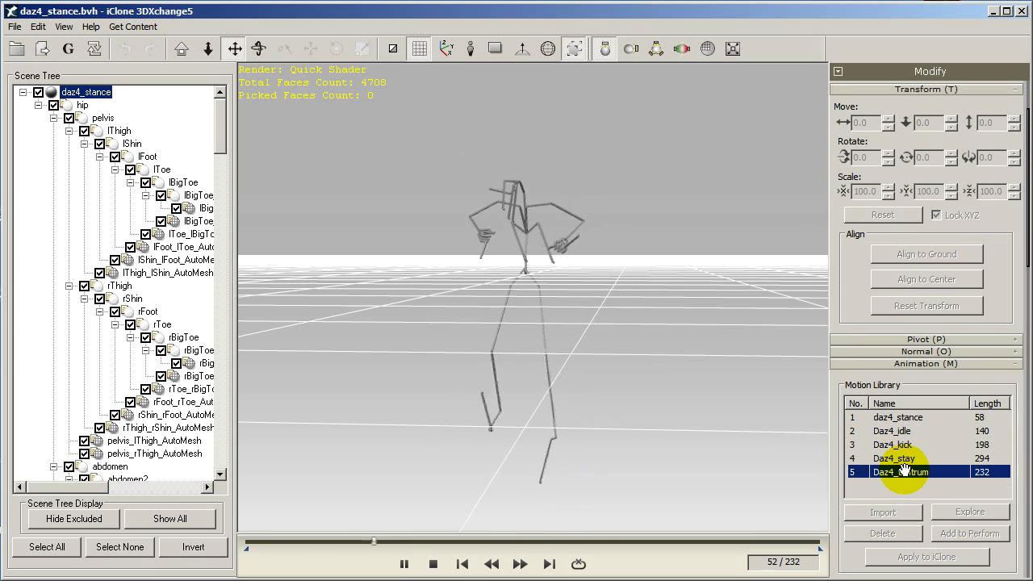
left_click(434, 563)
Select the daz4_stance clip and set the skeleton's Z position to 105.0
left_click(903, 418)
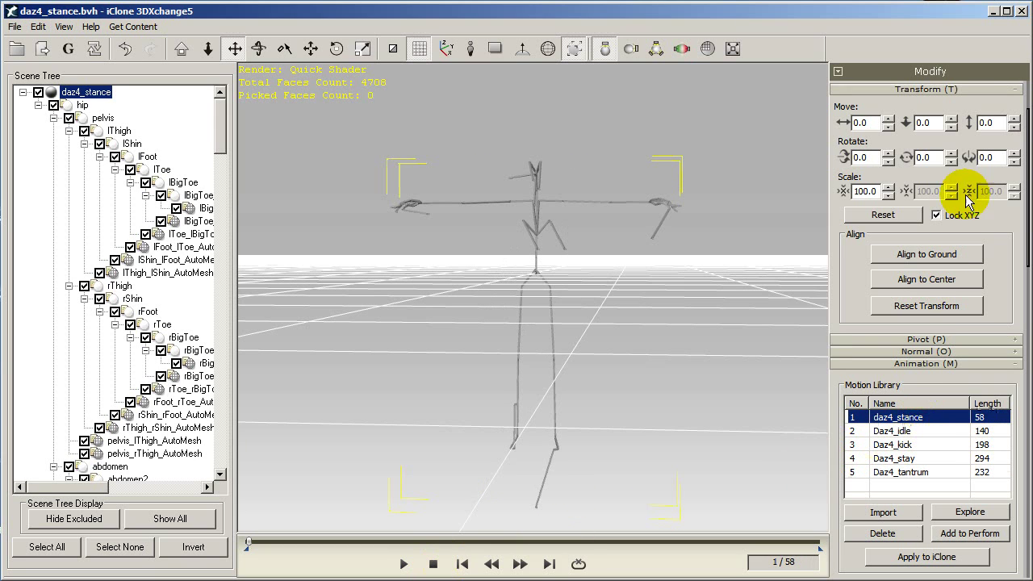
left_click_drag(1014, 122, 1015, 46)
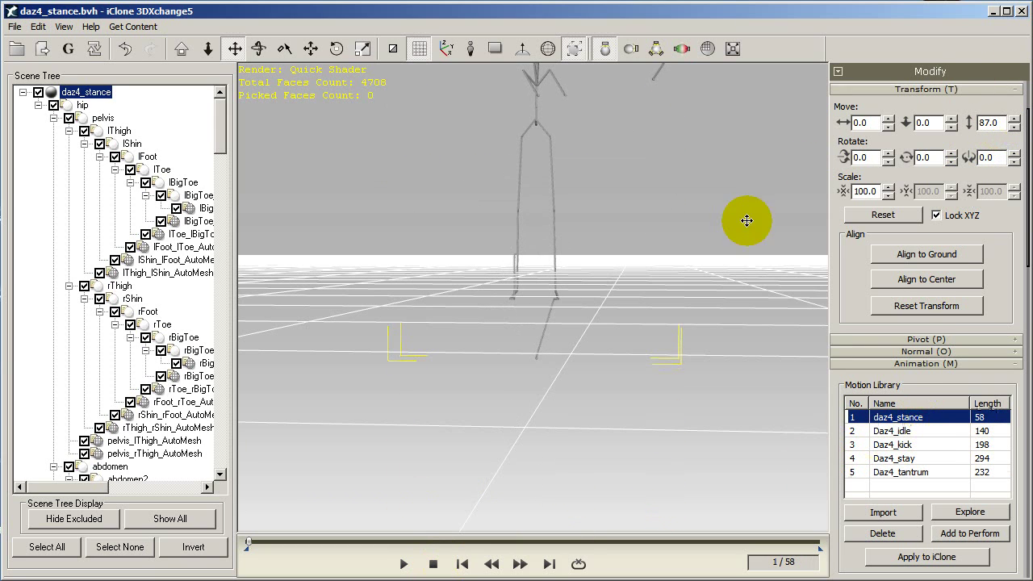
middle_click_drag(745, 218, 837, 266)
double_click(989, 122)
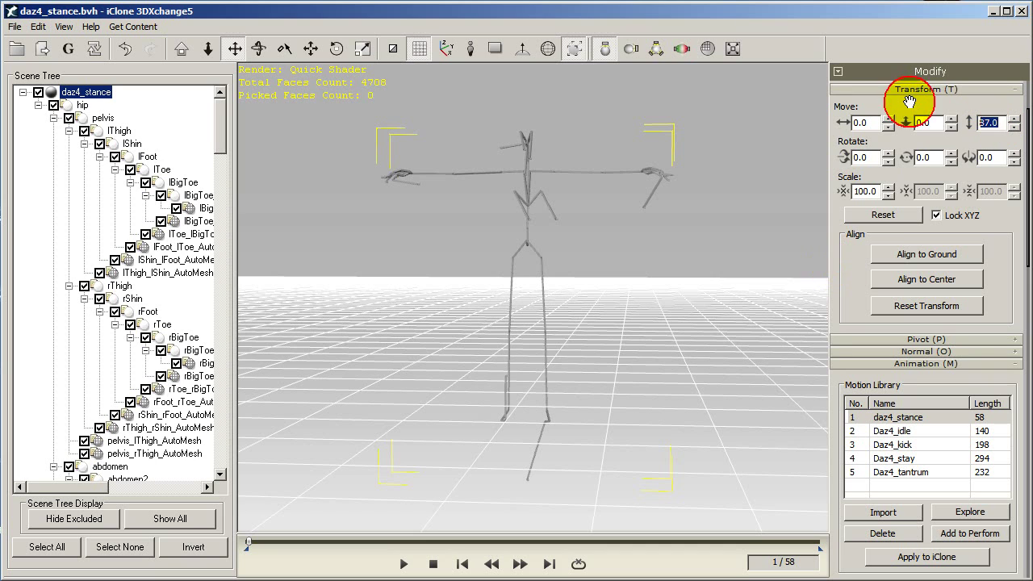
type("105.0")
key("Return")
Orbit to check the feet on the grid and scroll the Modify panel to Convert to Character
scroll(593, 296, "up", 3)
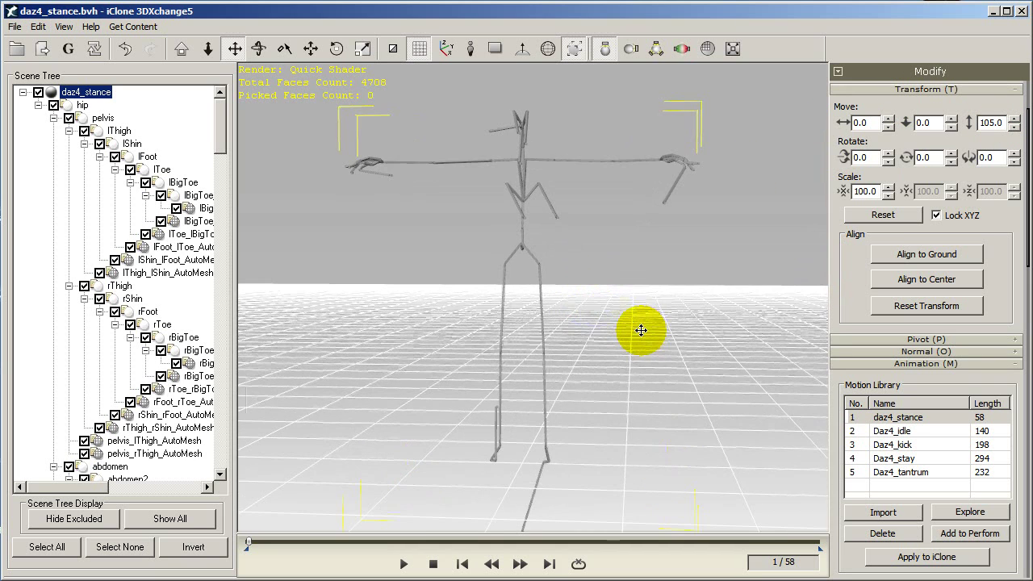
middle_click_drag(641, 330, 624, 256)
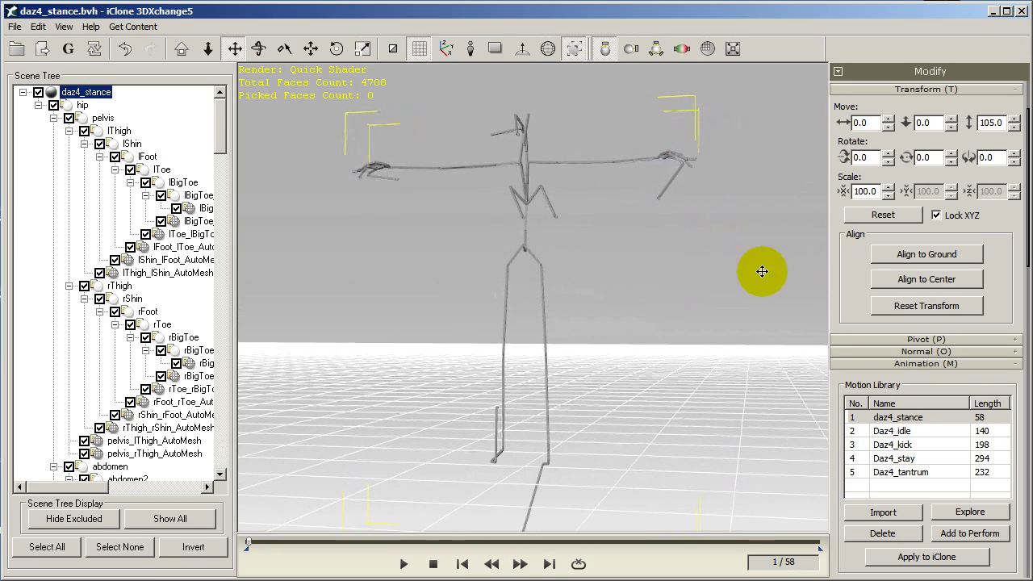
left_click_drag(999, 316, 982, 10)
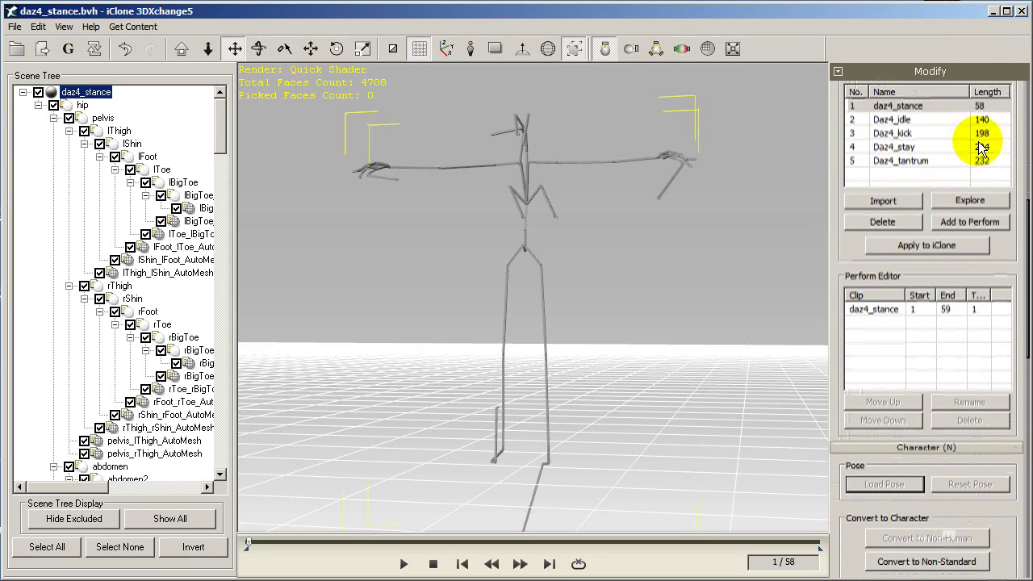
left_click_drag(1008, 531, 1010, 421)
Convert the skeleton to a non-standard character with the Daz4 Genesis bone-mapping preset
left_click(961, 456)
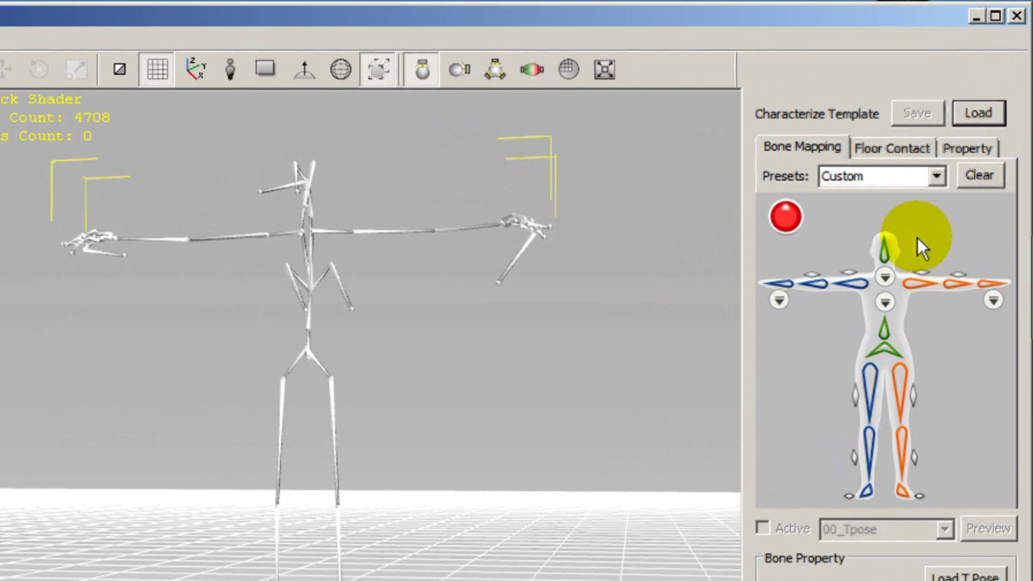
left_click(934, 177)
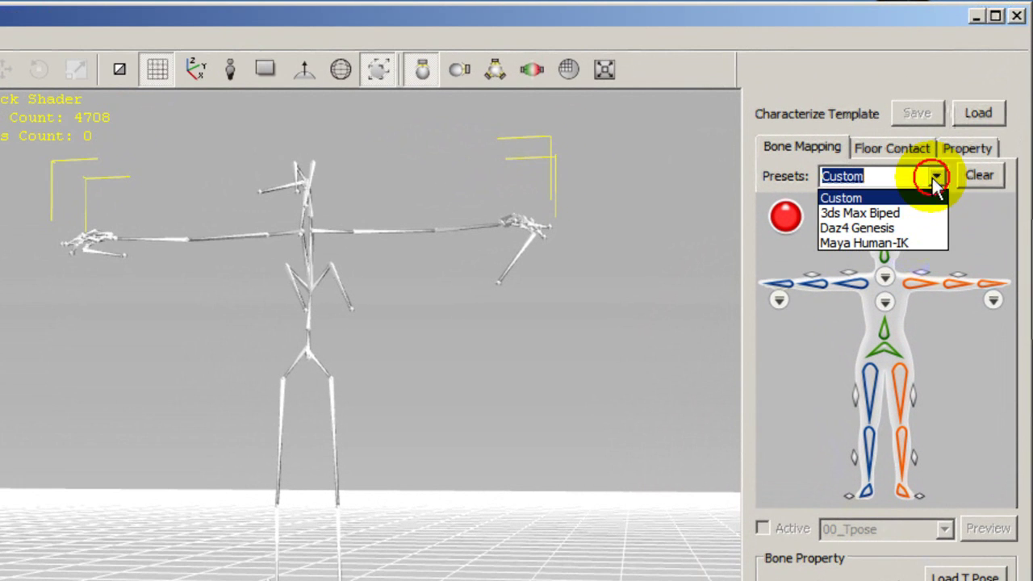
left_click(916, 225)
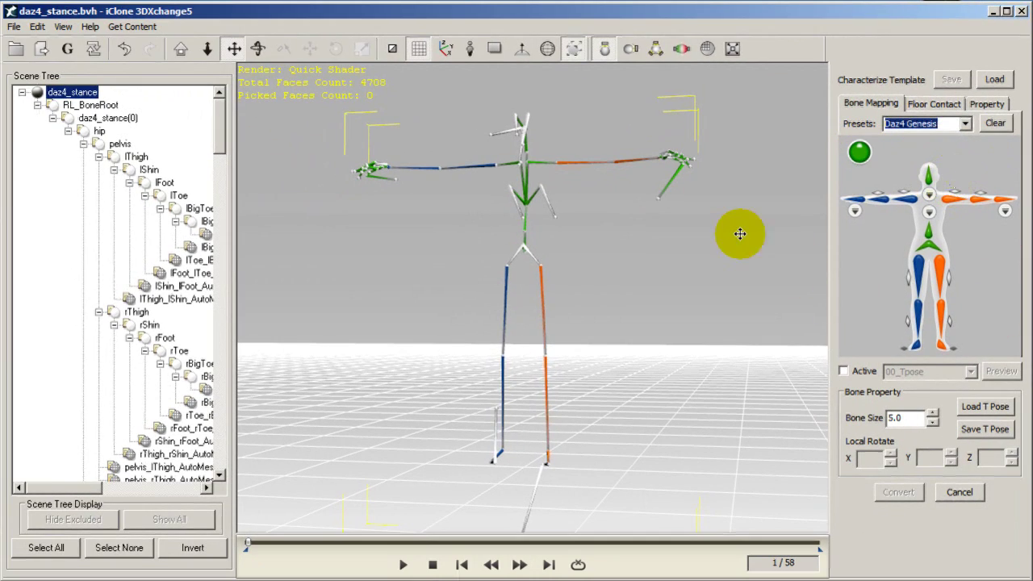
right_click_drag(738, 231, 635, 438)
right_click_drag(590, 408, 708, 412)
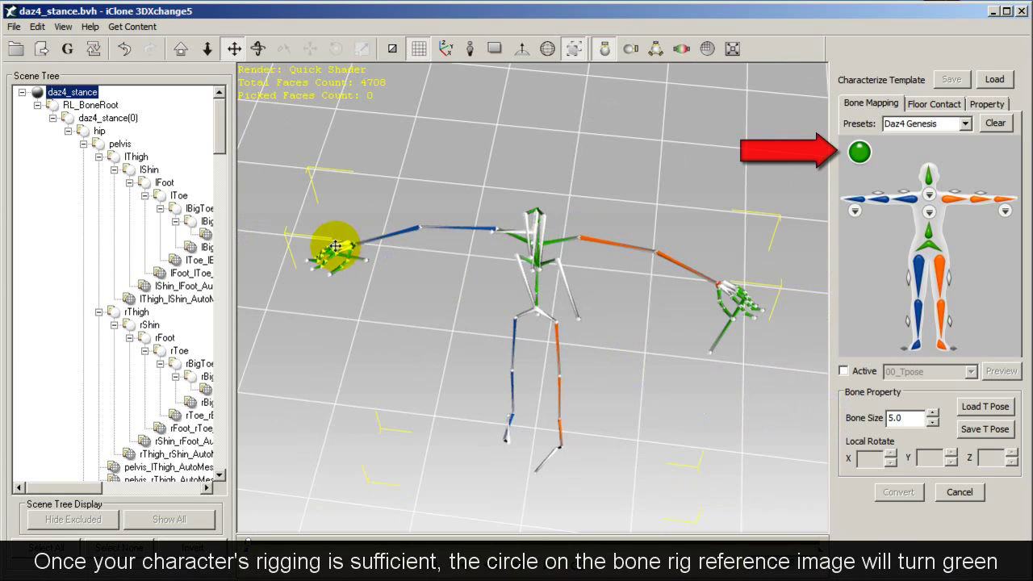
Load the Daz4 Genesis_BVH.3dxProfile T-pose from D:\3DX5\Tpose
left_click(981, 410)
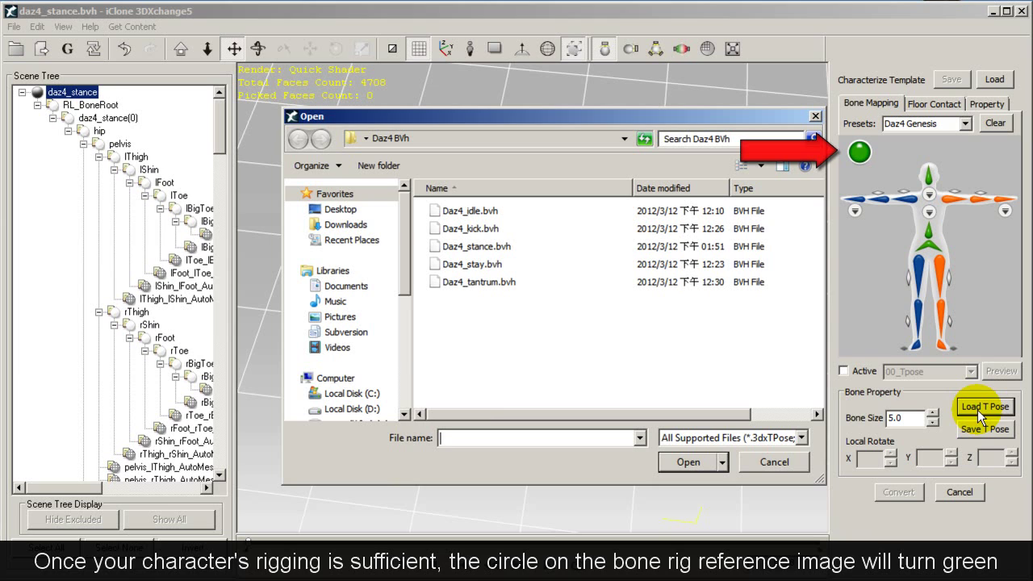
left_click(353, 410)
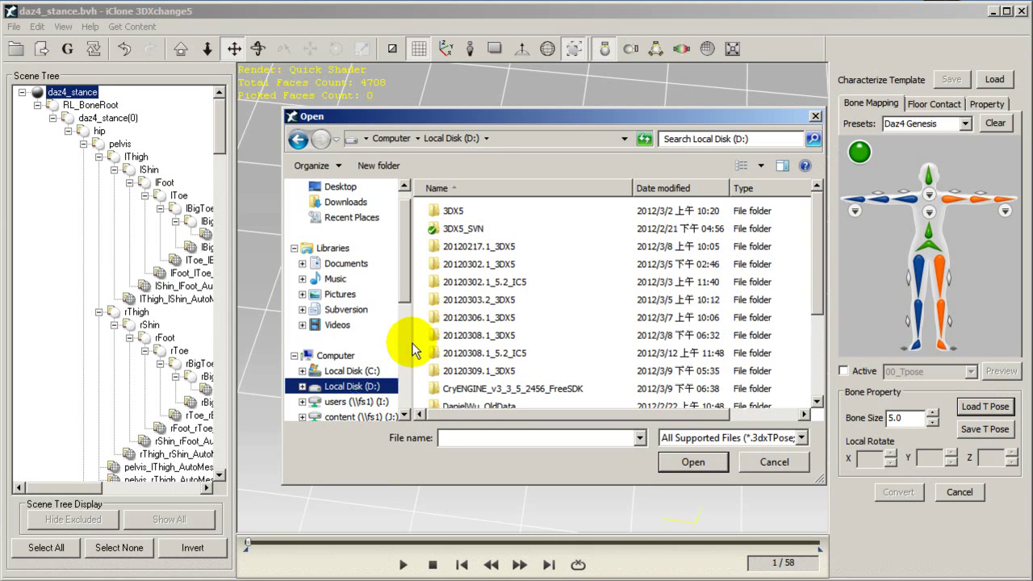
double_click(450, 210)
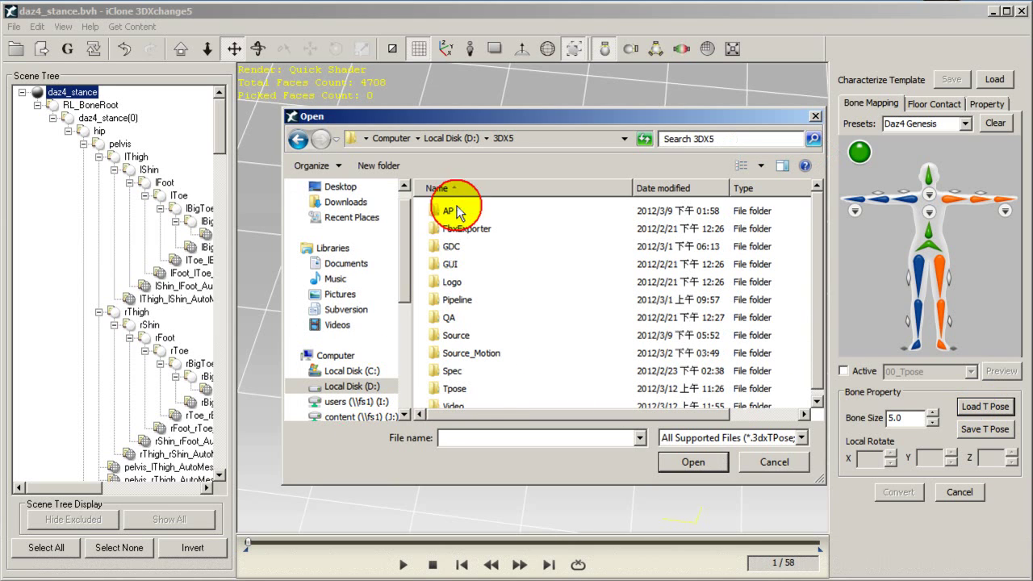
double_click(454, 387)
left_click(537, 233)
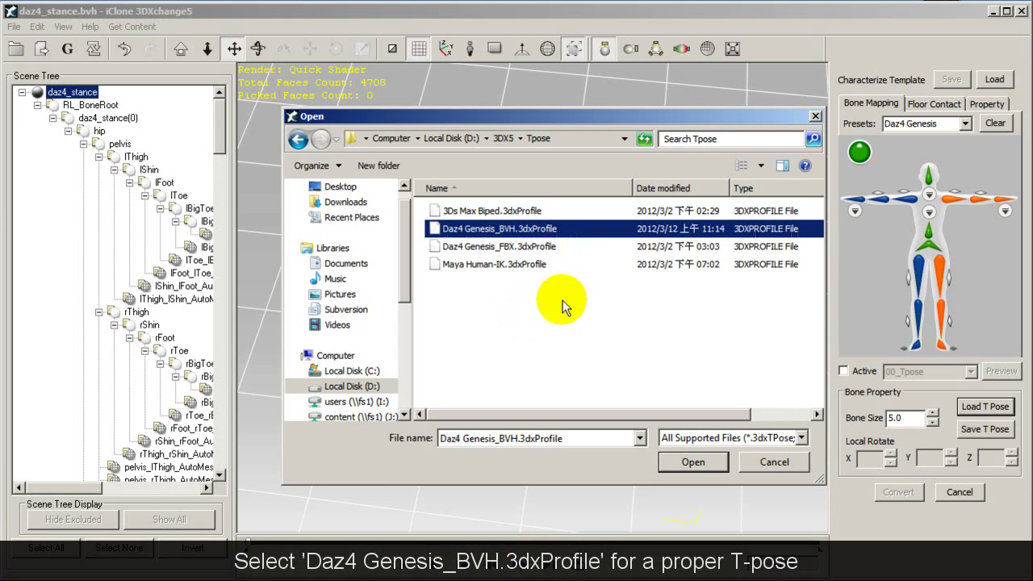
left_click(688, 462)
left_click_drag(675, 346, 616, 212)
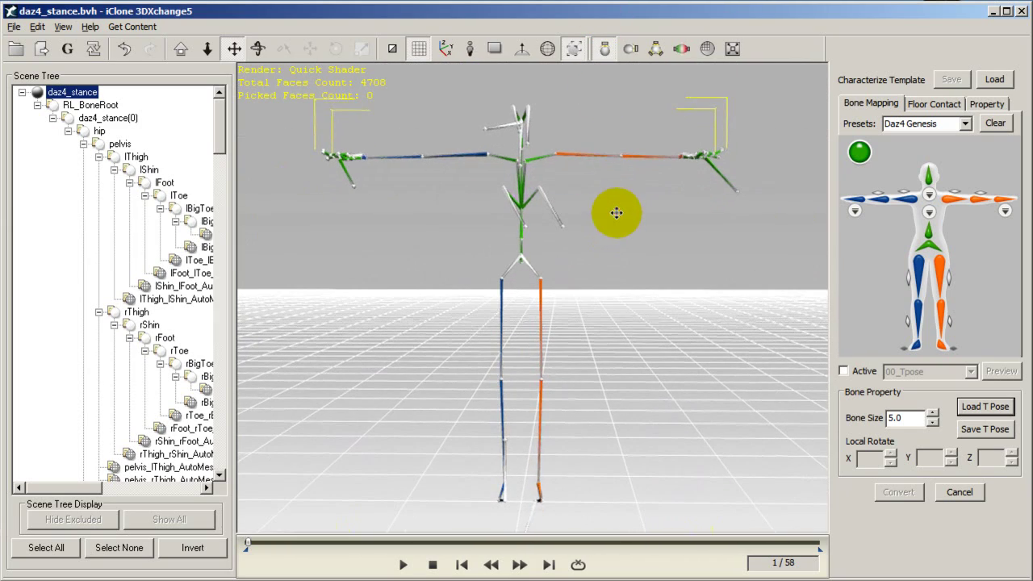
Activate the characterization preview and play the 02_Explain2 test motion on the skeleton
left_click(844, 370)
left_click(944, 371)
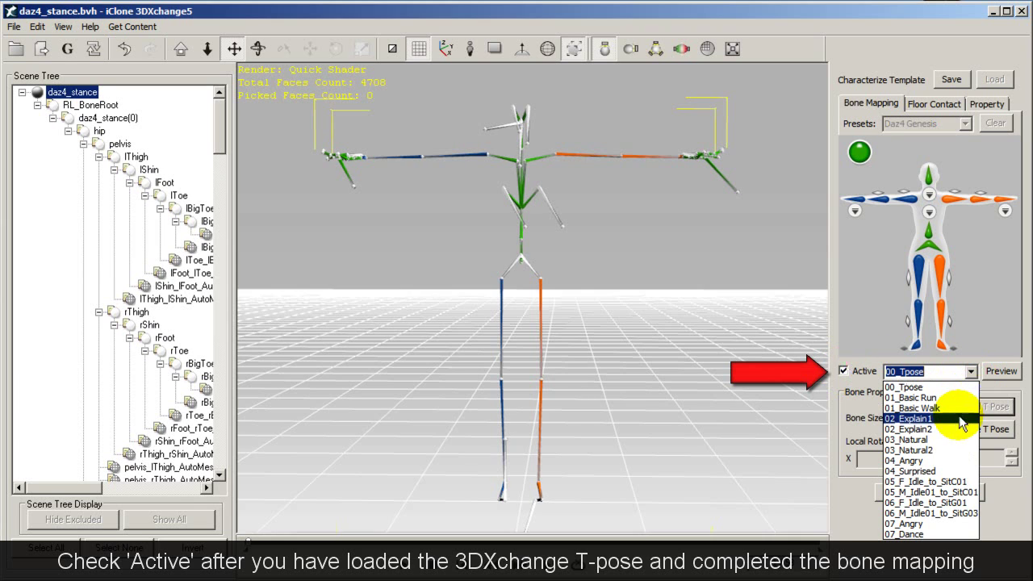
left_click(969, 427)
left_click(1003, 371)
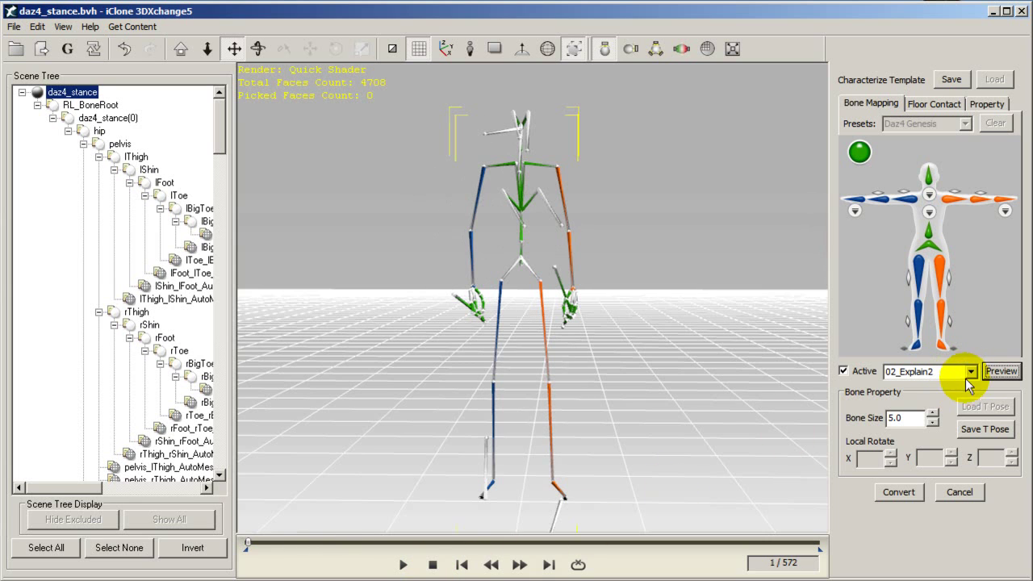
Switch the preview motion to 00_Tpose and orbit around the T-posed skeleton
left_click(969, 379)
left_click(911, 350)
left_click(1001, 371)
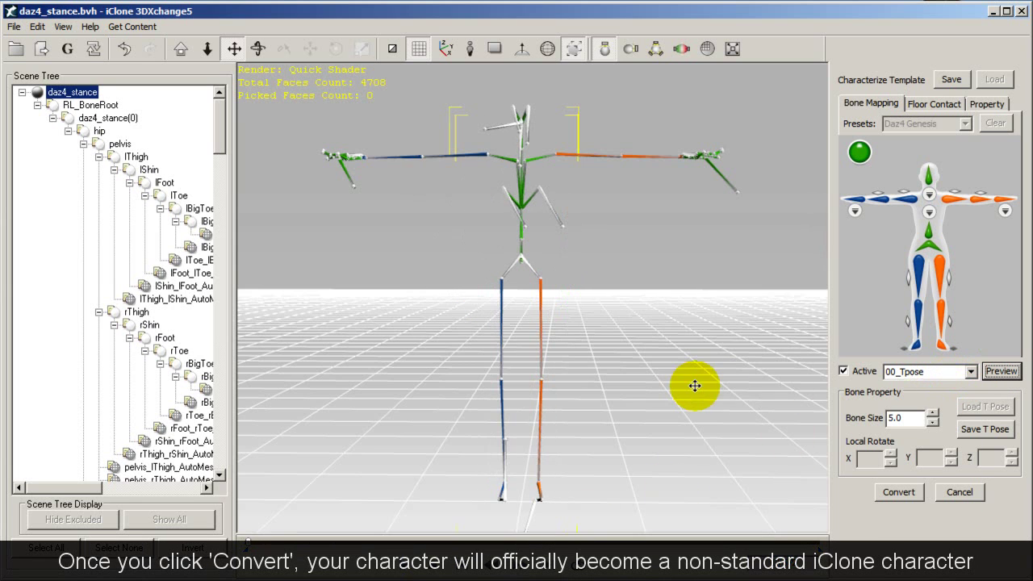
right_click_drag(696, 386, 638, 410)
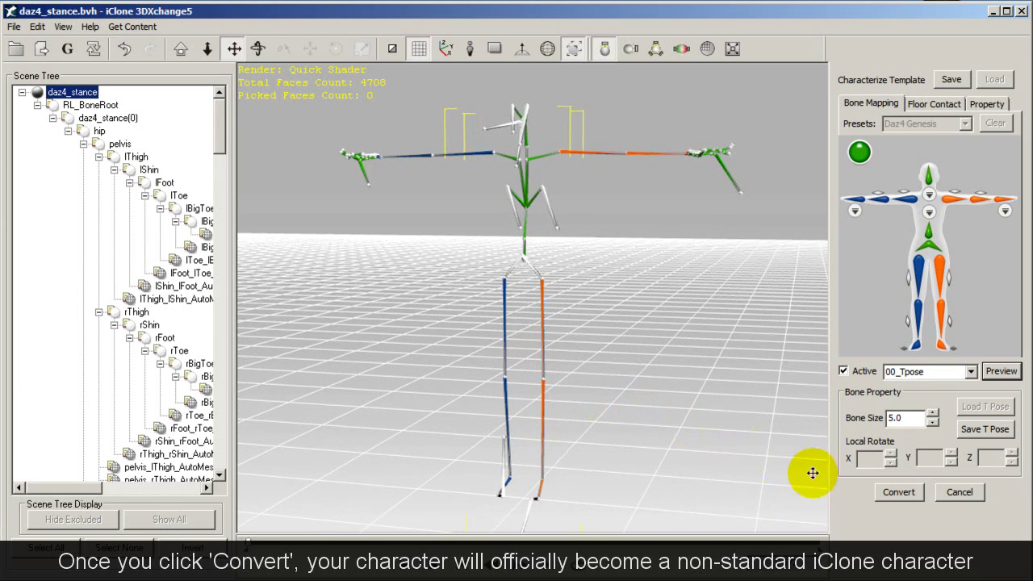
Convert the skeleton with the current bone mapping into a non-standard character
left_click(894, 493)
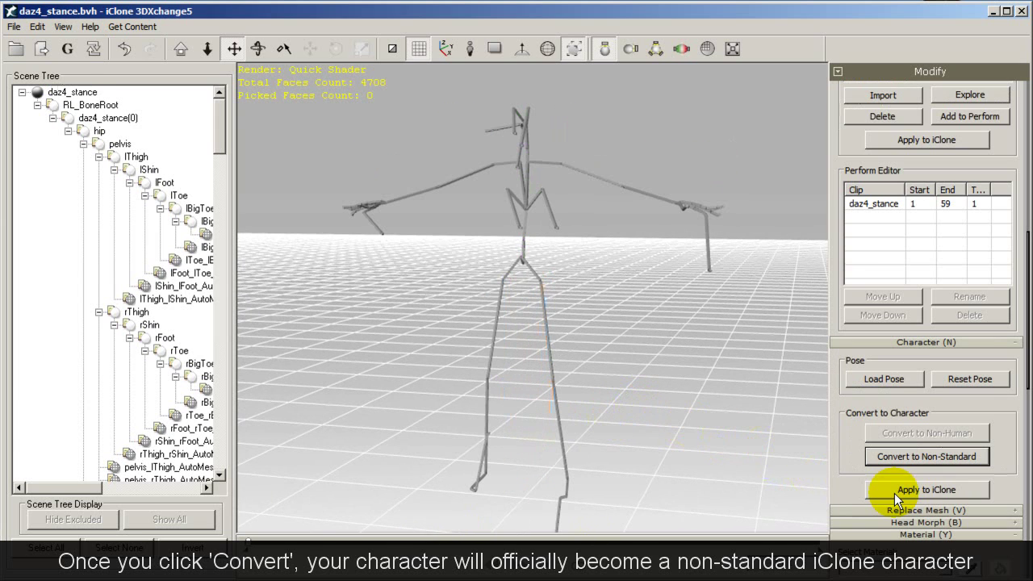
scroll(864, 203, "up", 1)
scroll(863, 203, "up", 2)
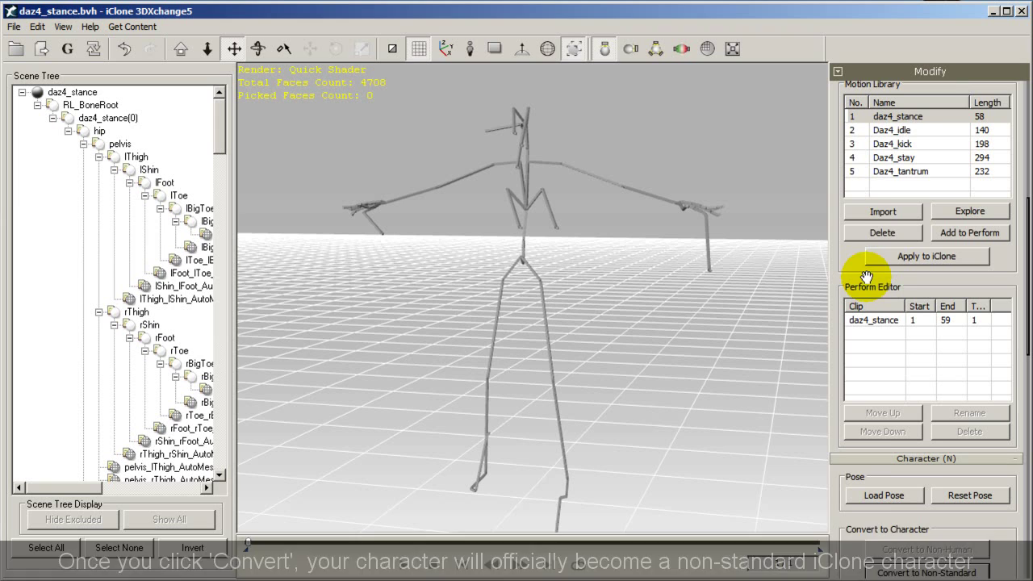
scroll(853, 255, "up", 2)
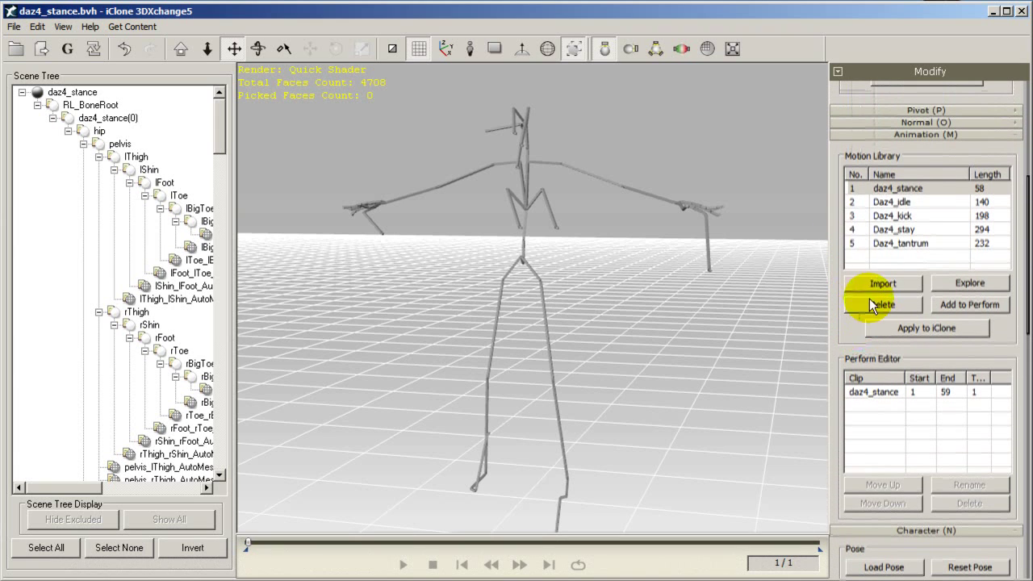
Play Daz4_idle, daz4_stance, Daz4_kick, Daz4_stay and Daz4_tantrum from the Motion Library
double_click(917, 202)
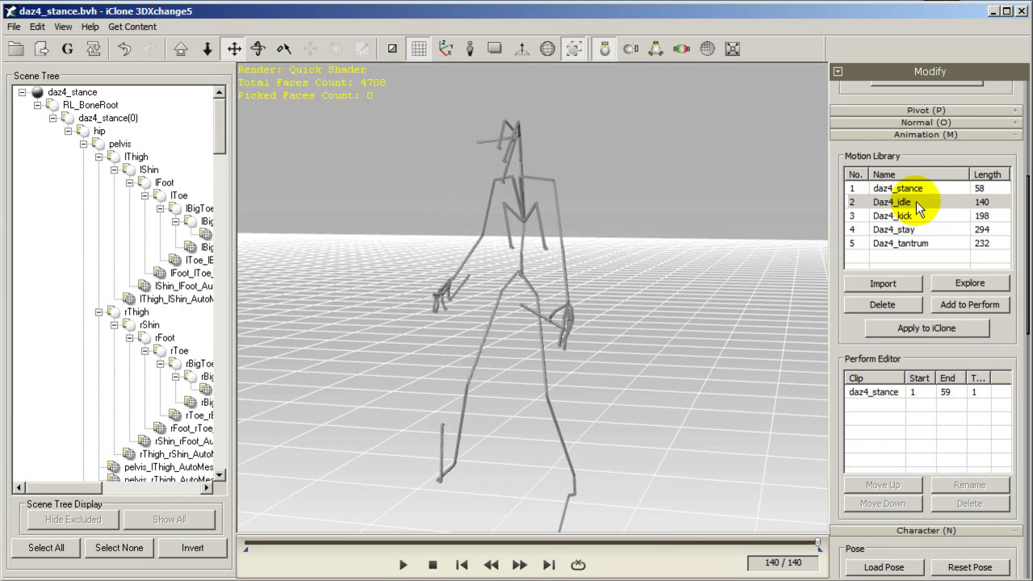
double_click(918, 190)
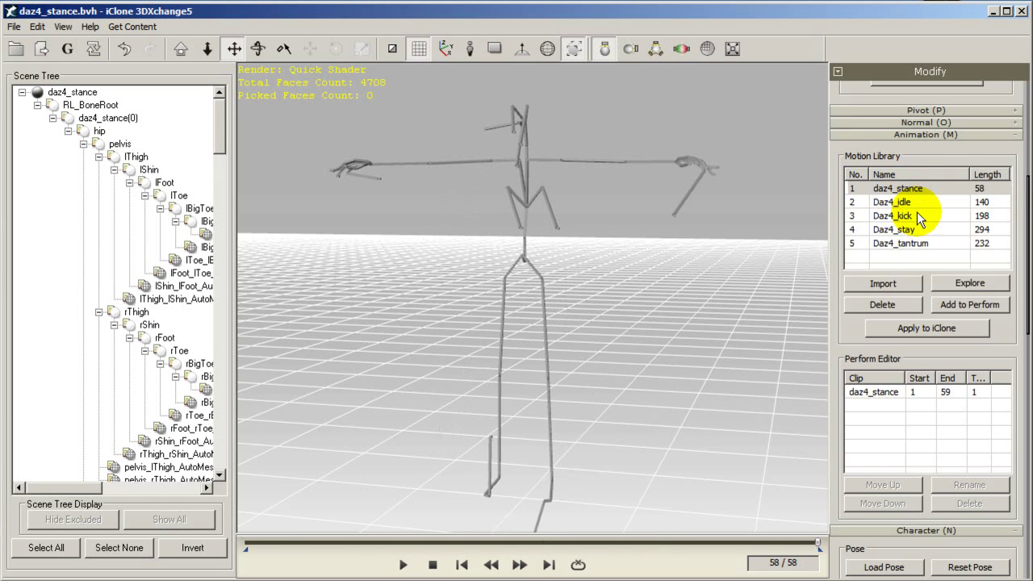
double_click(909, 215)
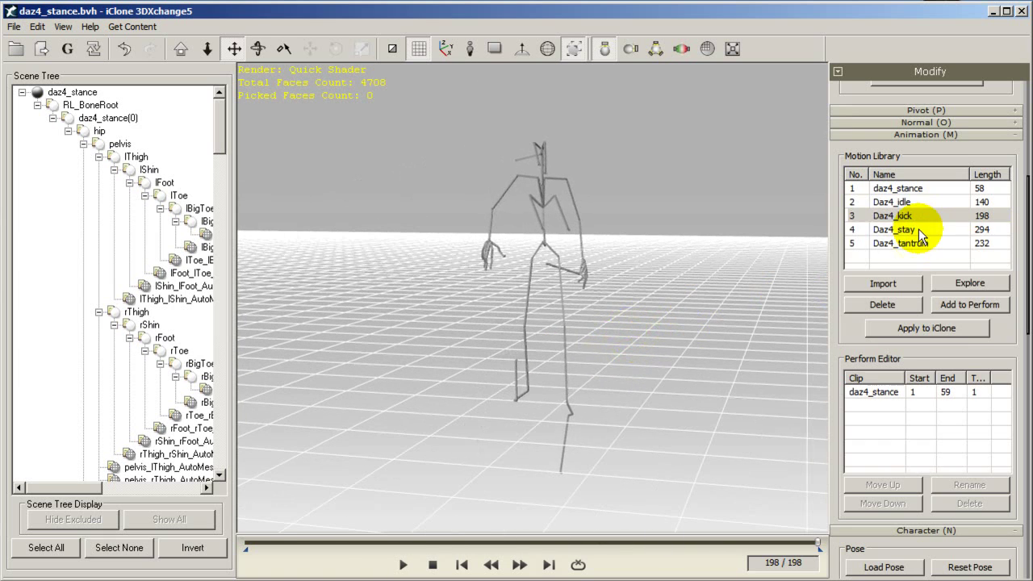
double_click(919, 230)
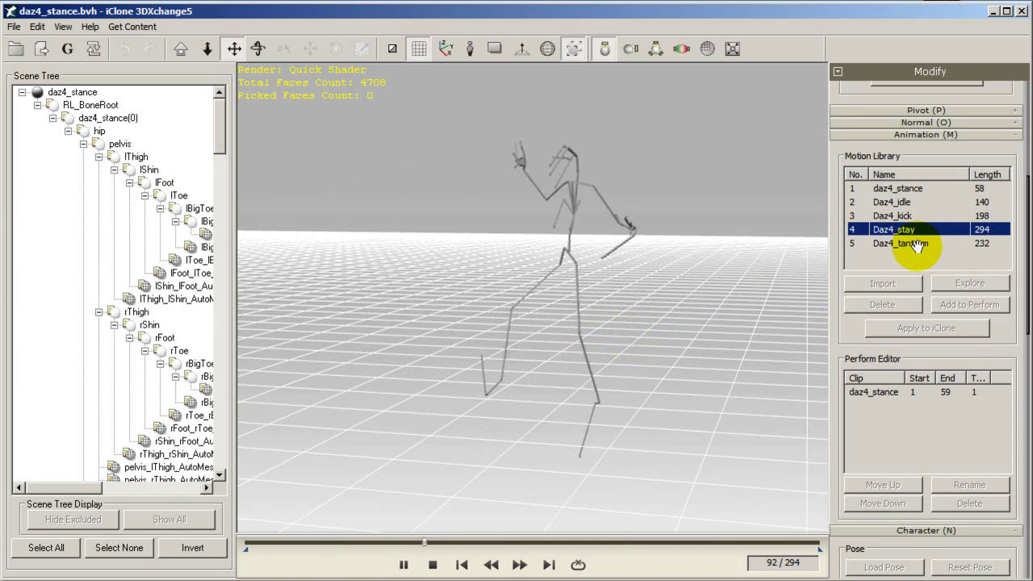
double_click(918, 243)
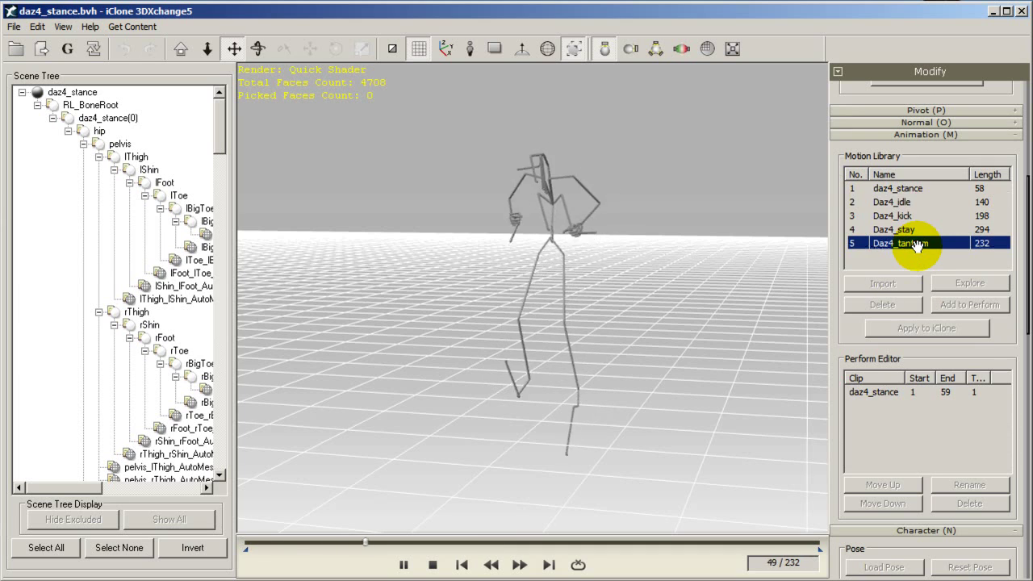
Stop playback and add Daz4_idle, Daz4_stay and Daz4_tantrum to the Perform Editor
left_click(918, 243)
left_click(920, 202)
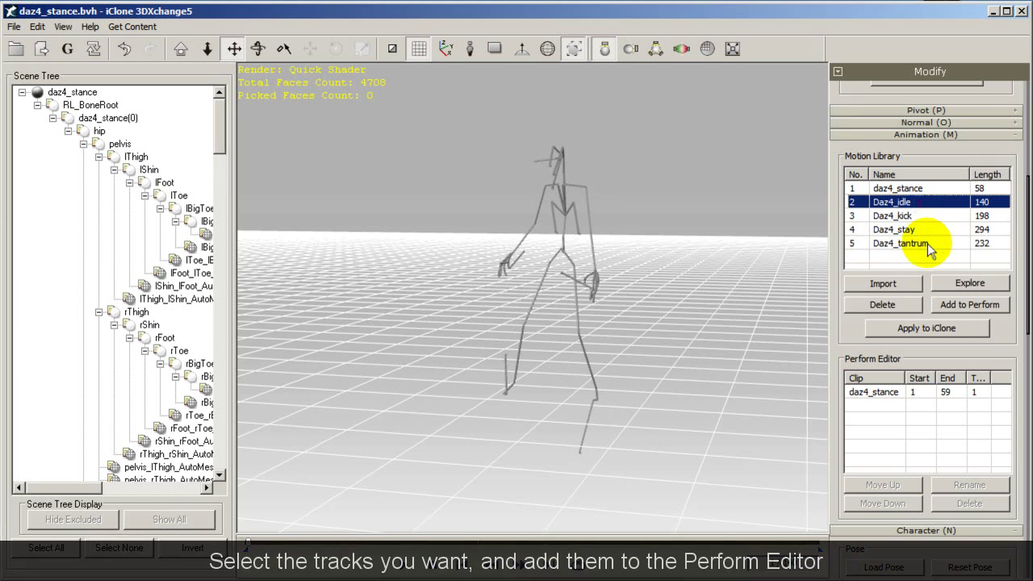
left_click(960, 304)
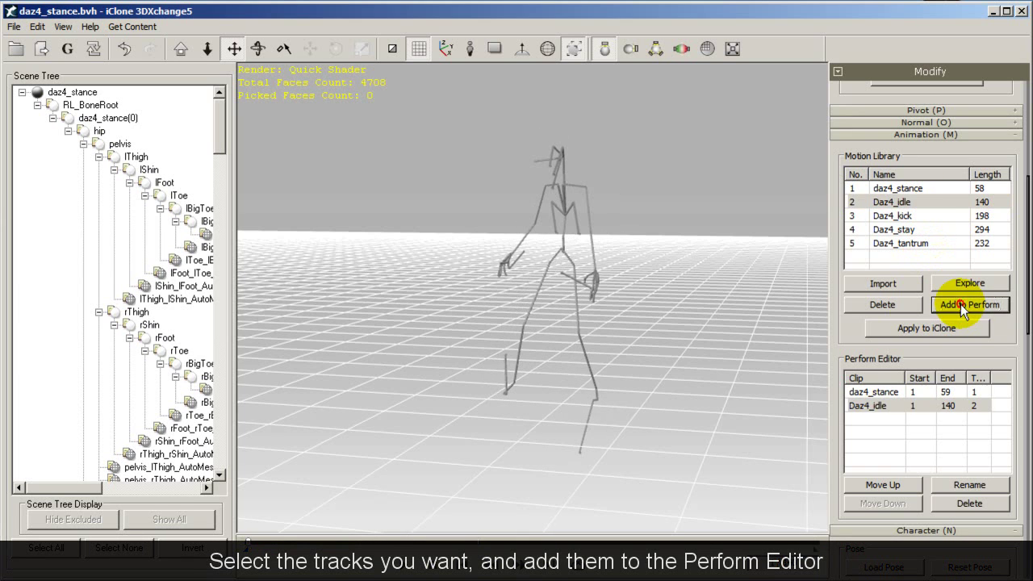
left_click(936, 217)
left_click(927, 230)
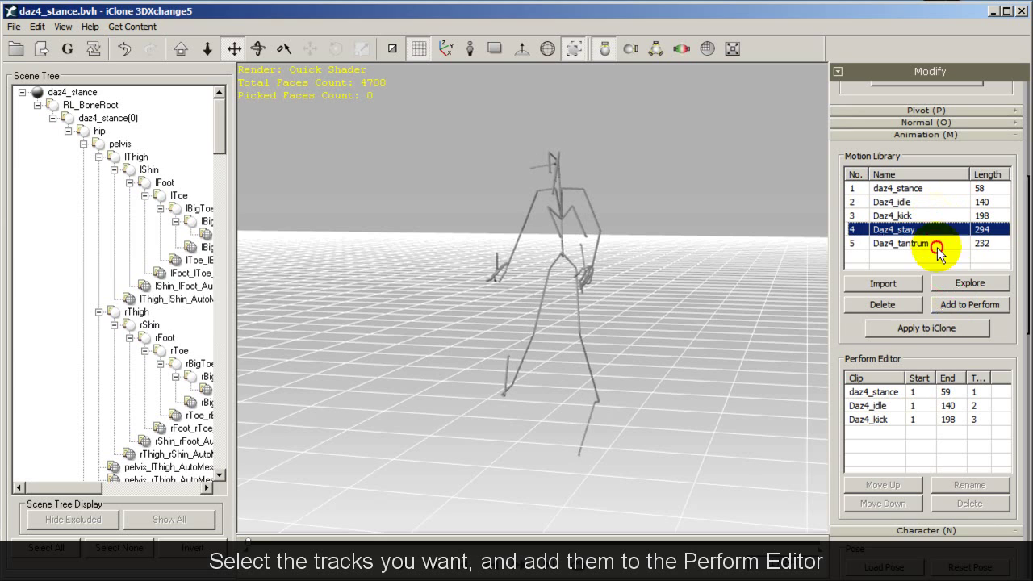
left_click(959, 302)
left_click(937, 243)
left_click(959, 304)
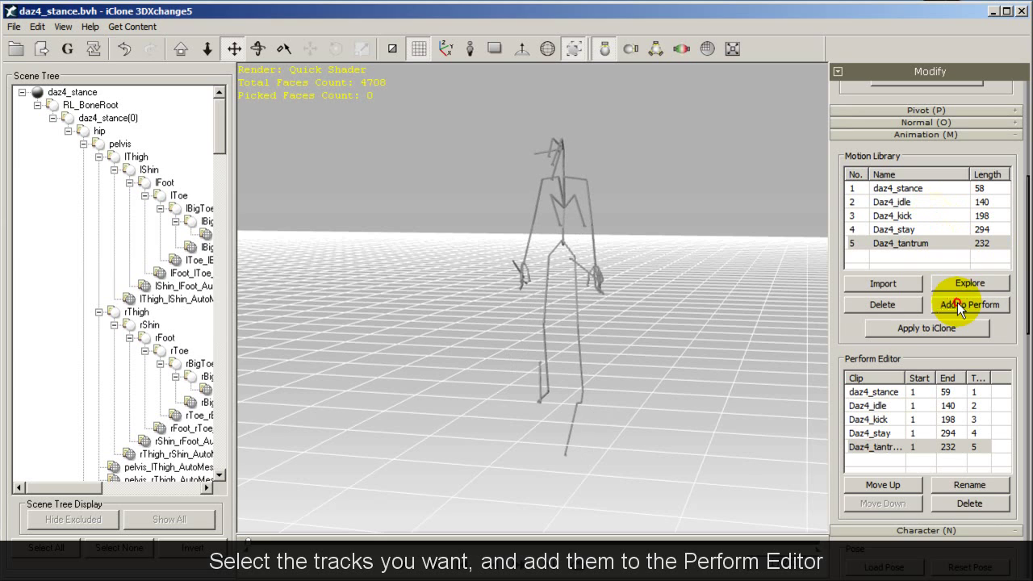
Check the Perform Editor clips Daz4_stay, Daz4_kick, Daz4_idle and daz4_stance
left_click(878, 434)
left_click(881, 419)
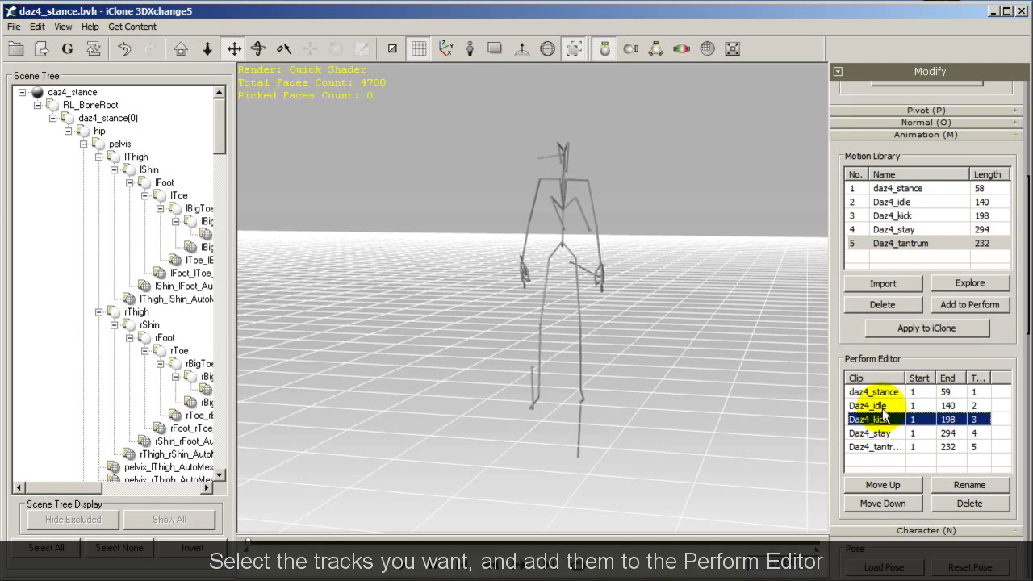
left_click(876, 405)
left_click(874, 392)
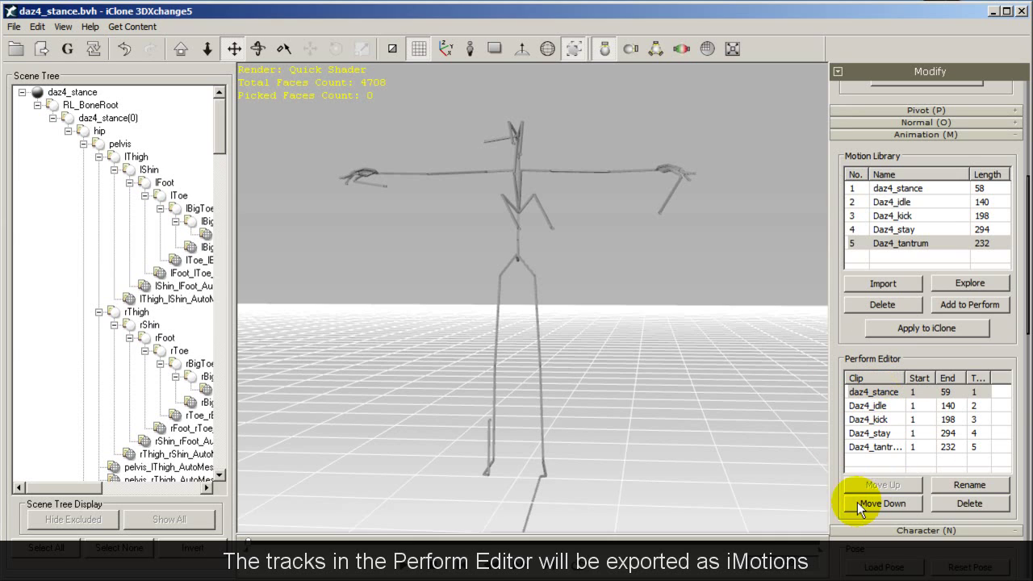
Export the five clips as Animation iMotions to iClone Content Folder\daz4_stance
left_click(34, 52)
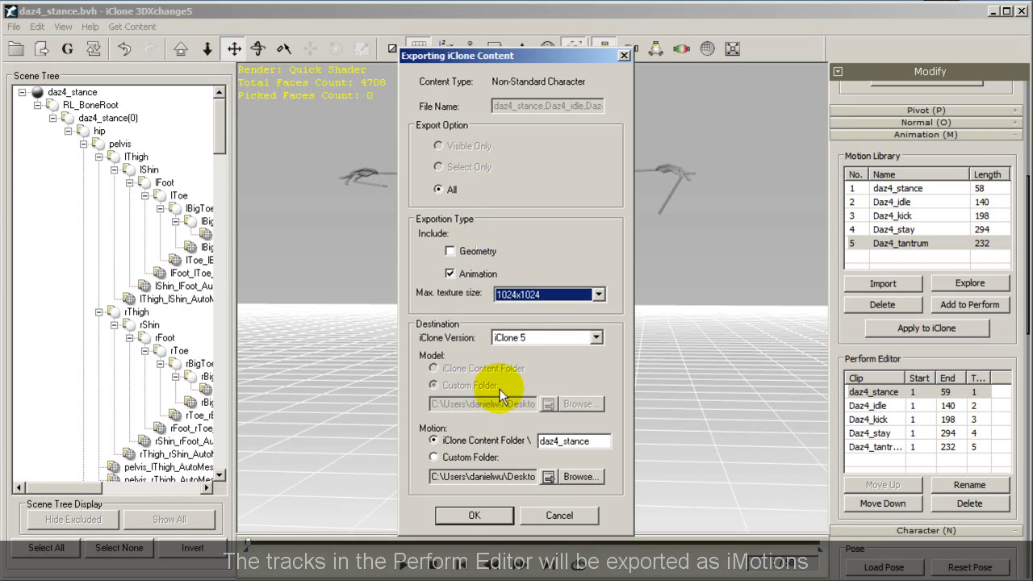
left_click_drag(564, 442, 596, 442)
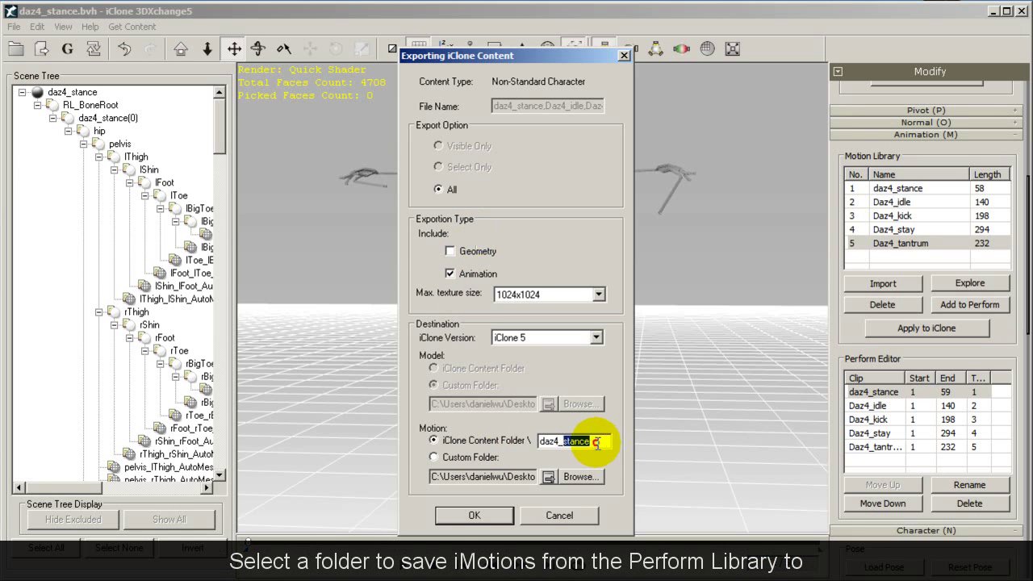
left_click(484, 518)
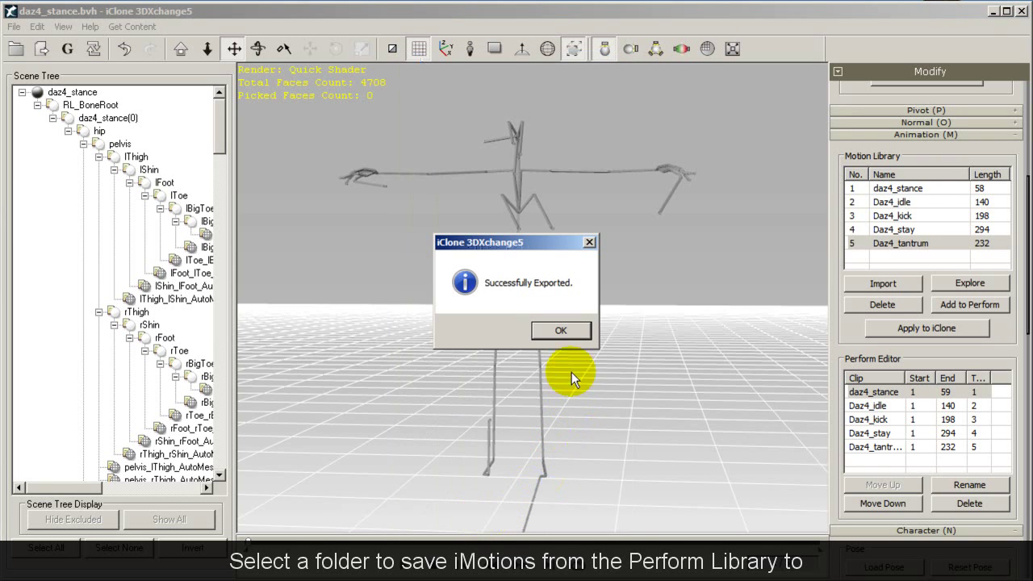
left_click(572, 333)
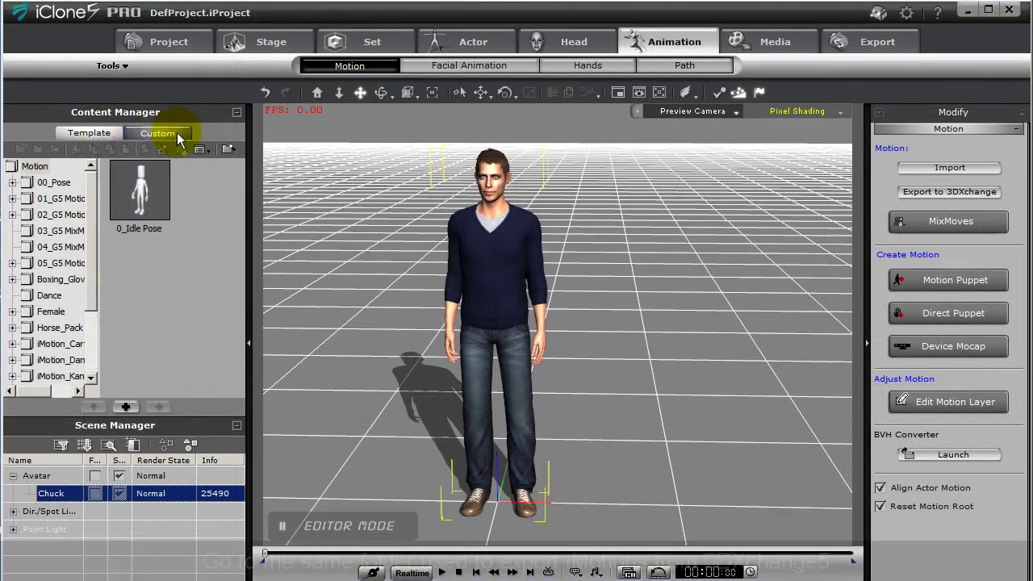
Open the custom daz4_stance motion folder and apply Daz4_kick to the actor
left_click(161, 133)
left_click(66, 184)
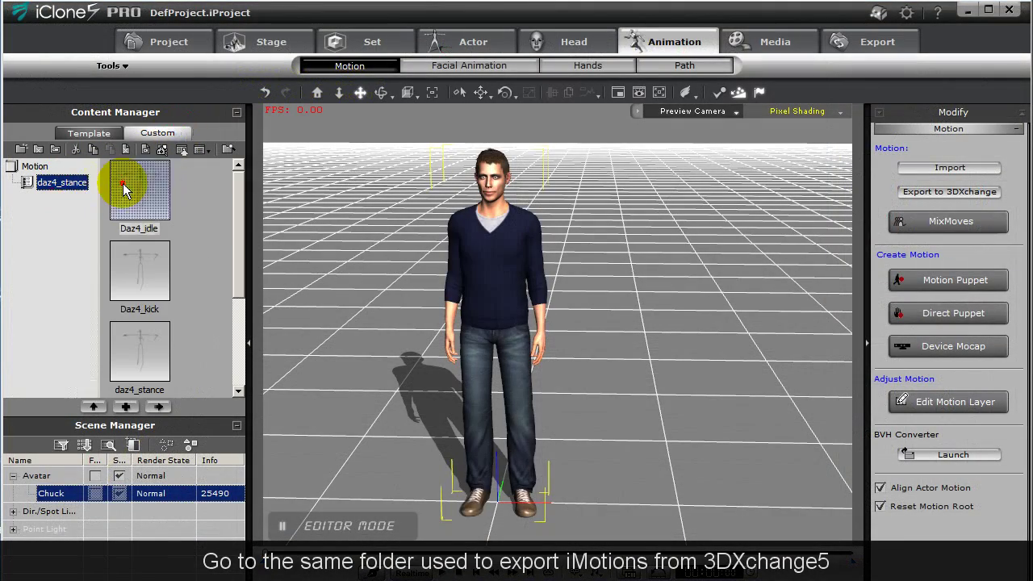
left_click(150, 341)
left_click_drag(242, 260, 233, 226)
left_click(147, 291)
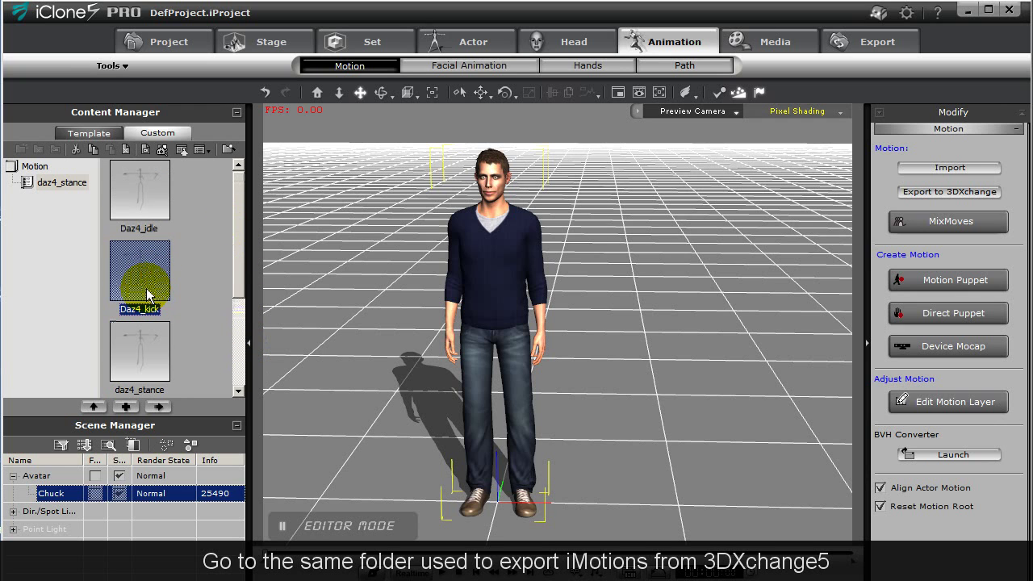
double_click(147, 294)
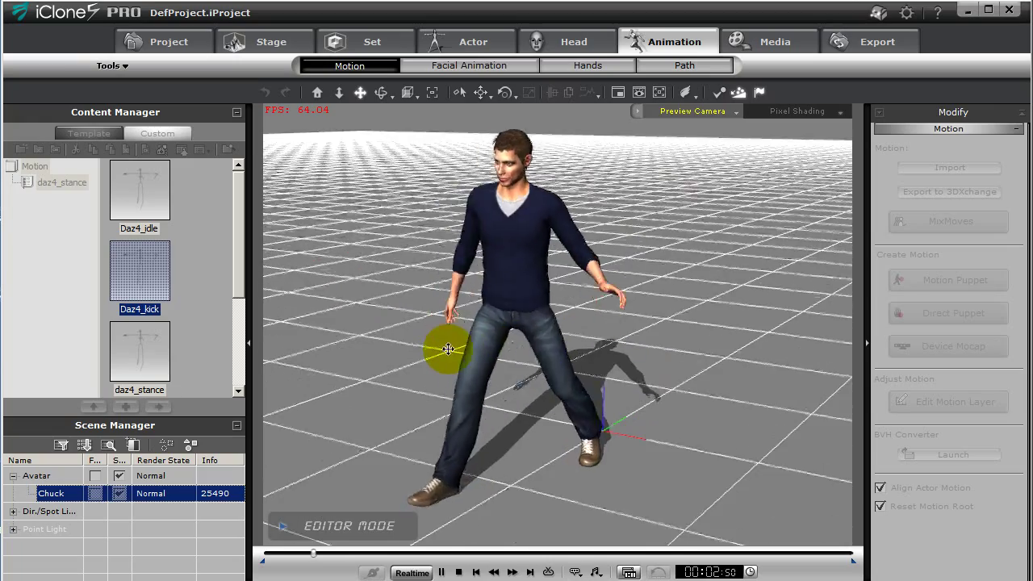
Apply the Daz4_idle and then Daz4_stay motions to the selected actor
left_click(441, 373)
double_click(567, 378)
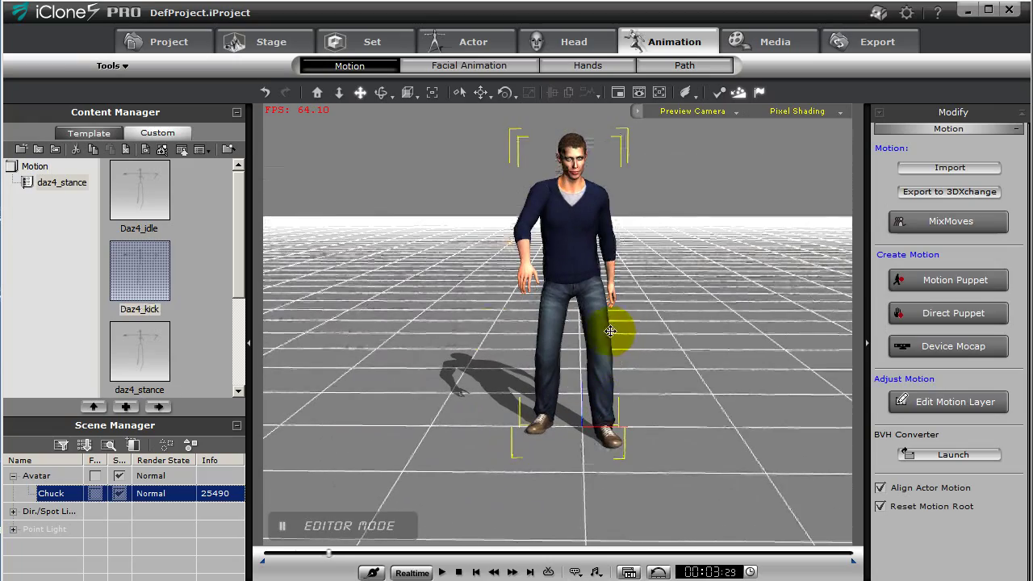
left_click(147, 372)
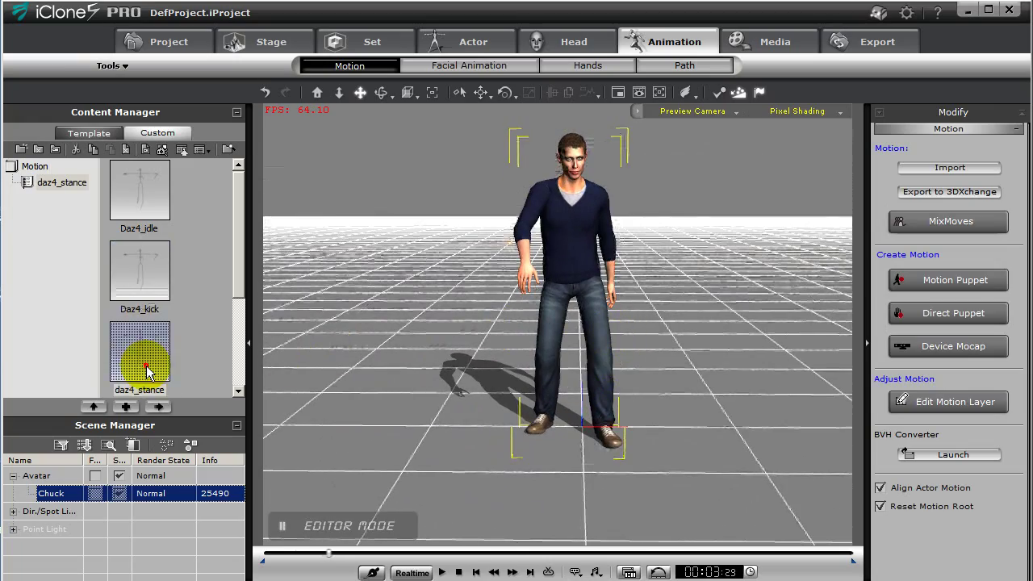
double_click(151, 208)
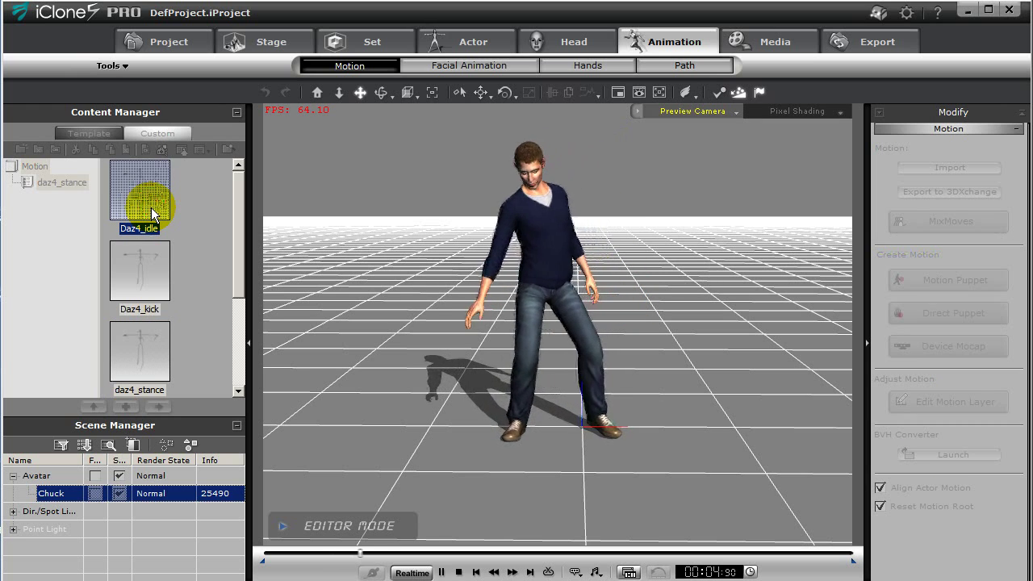
left_click(469, 360)
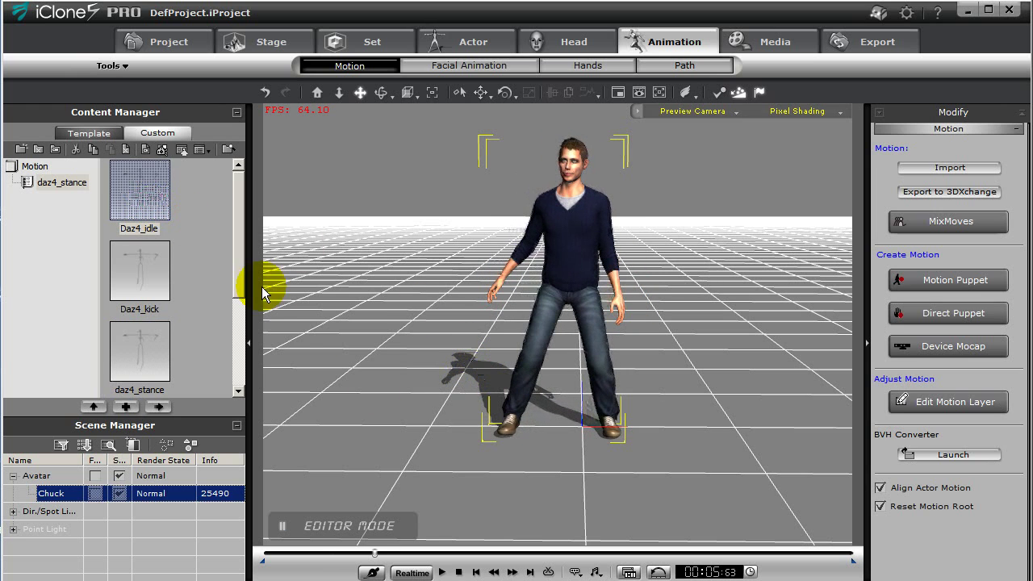
left_click_drag(244, 297, 242, 334)
left_click(128, 353)
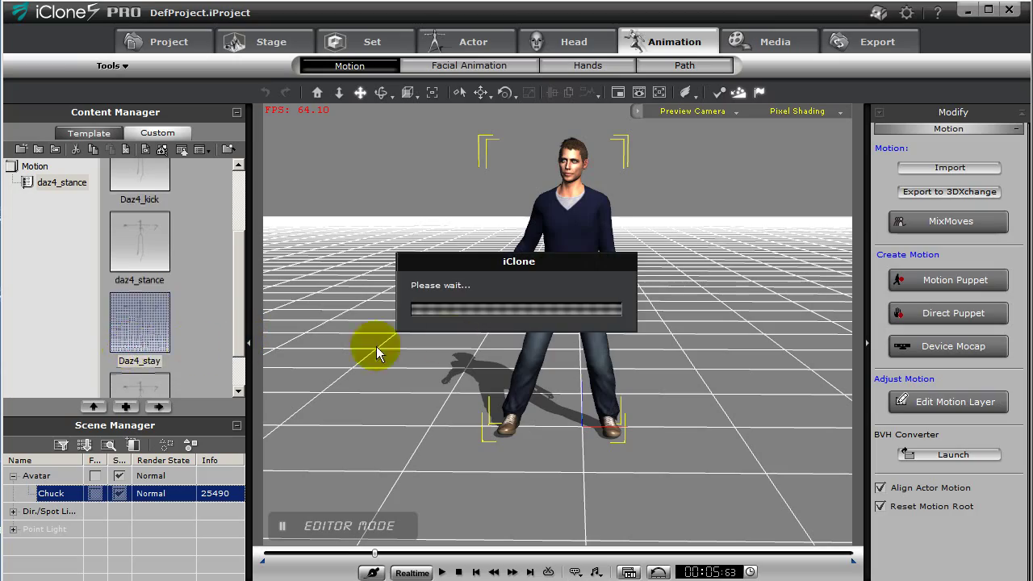